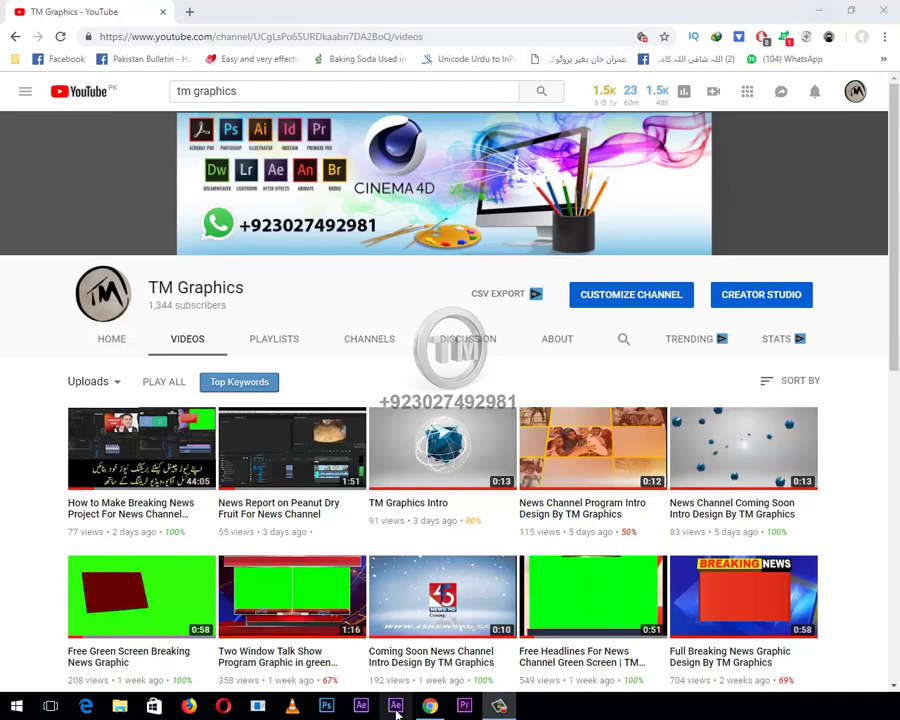
Launch Premiere Pro from the taskbar and maximize its window.
mouse_move(474, 708)
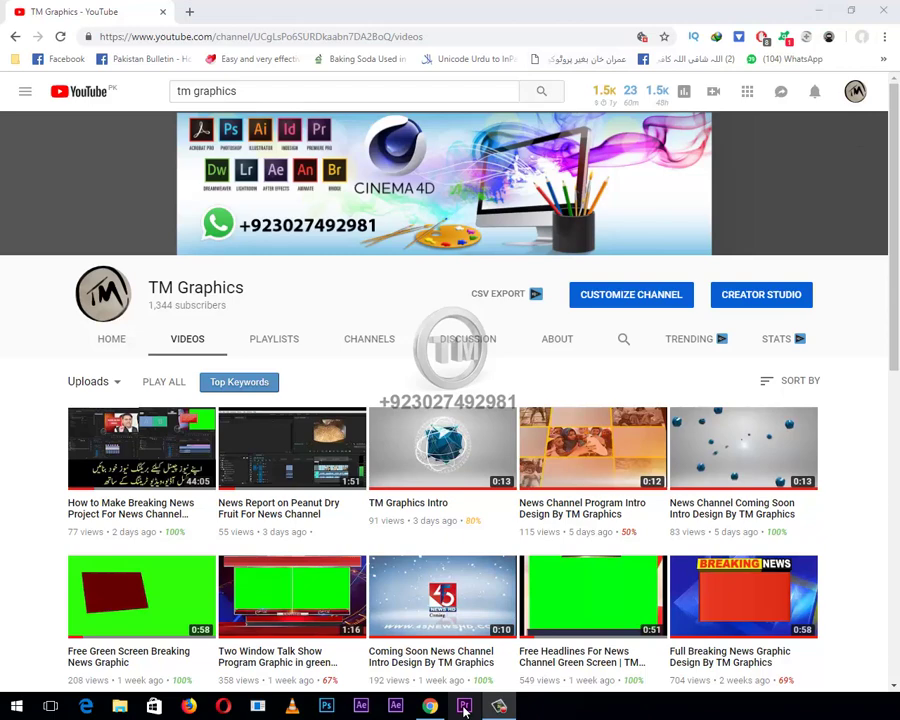
left_click(463, 708)
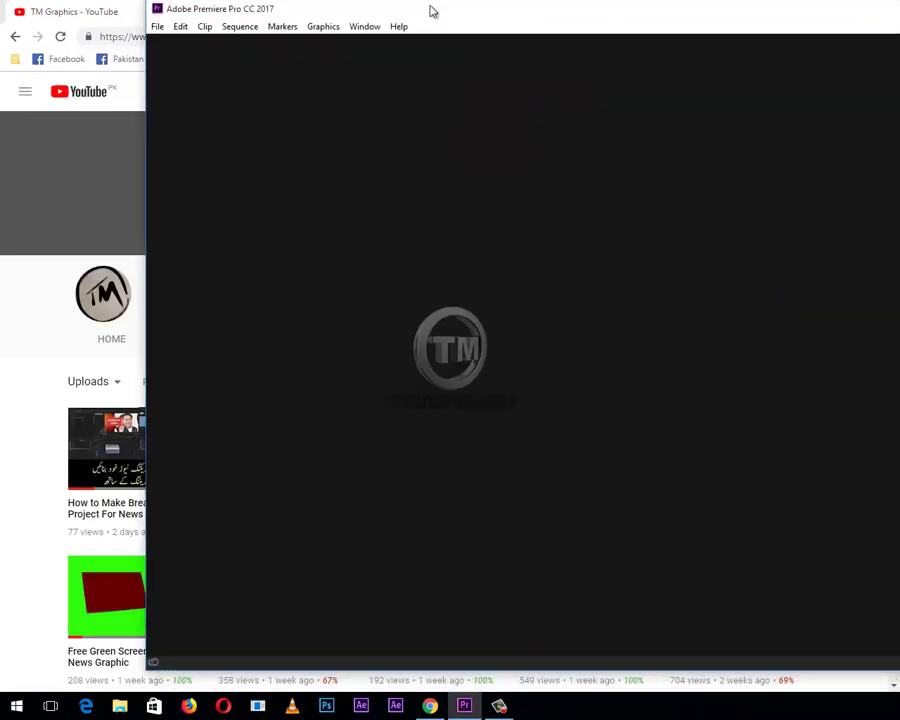
left_click(818, 24)
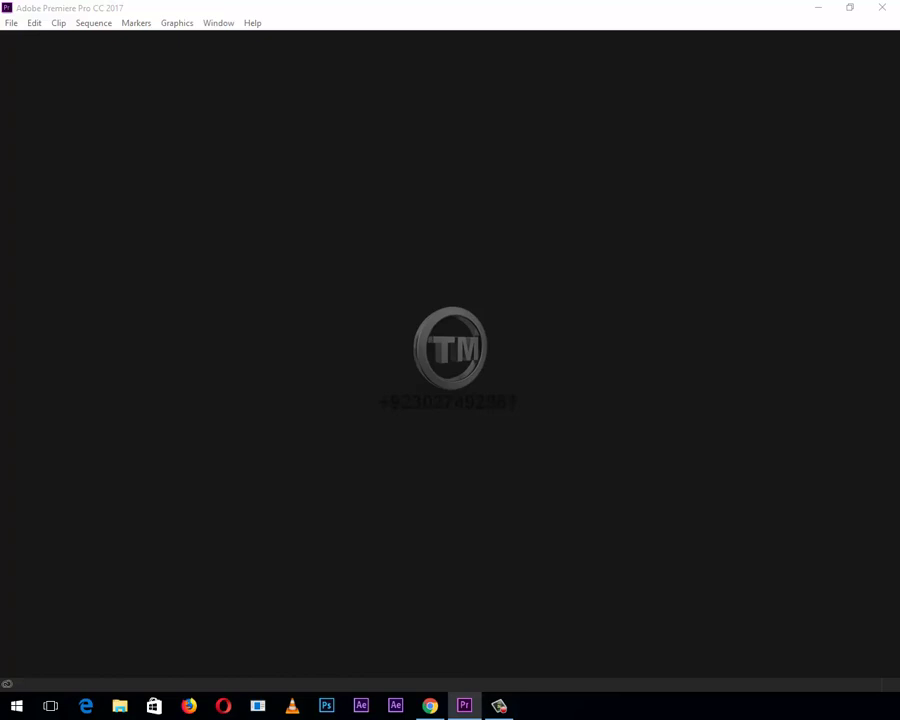
Create a new project named 'Logo'.
left_click(10, 23)
mouse_move(34, 39)
left_click(257, 41)
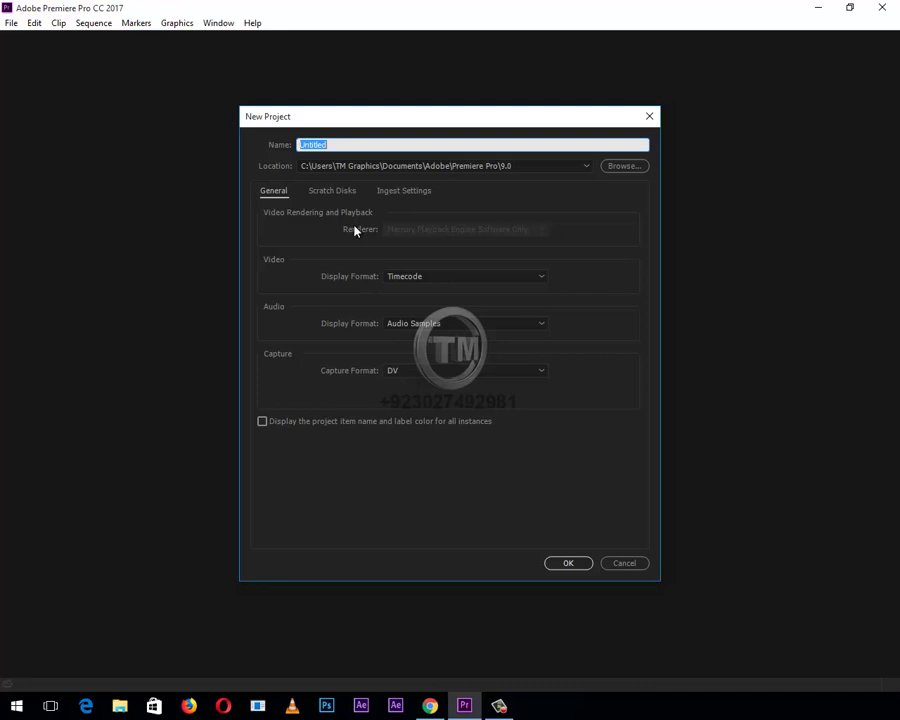
type("Logo")
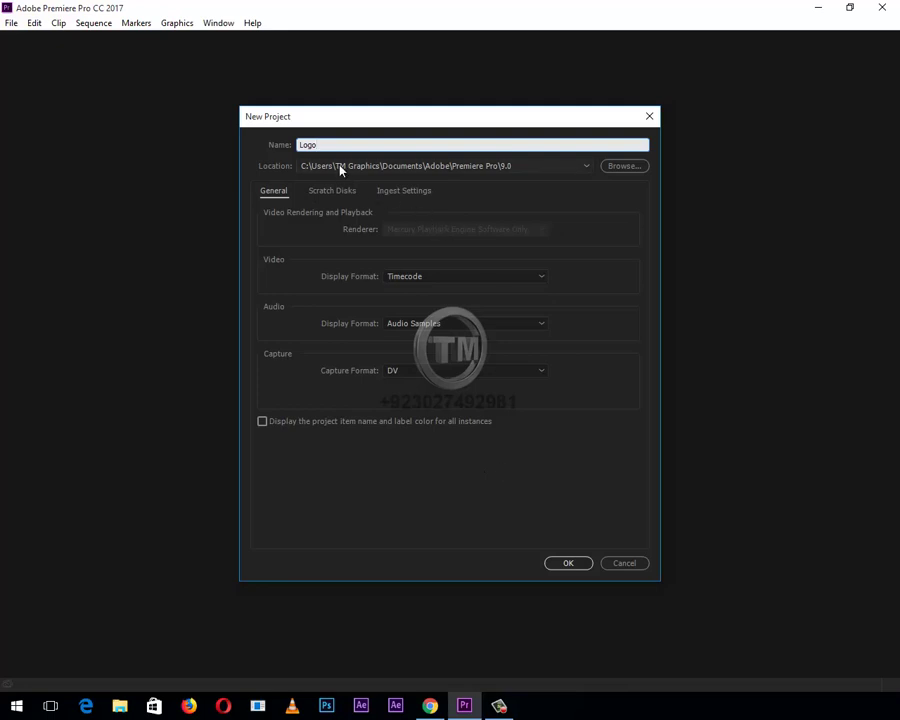
left_click(562, 565)
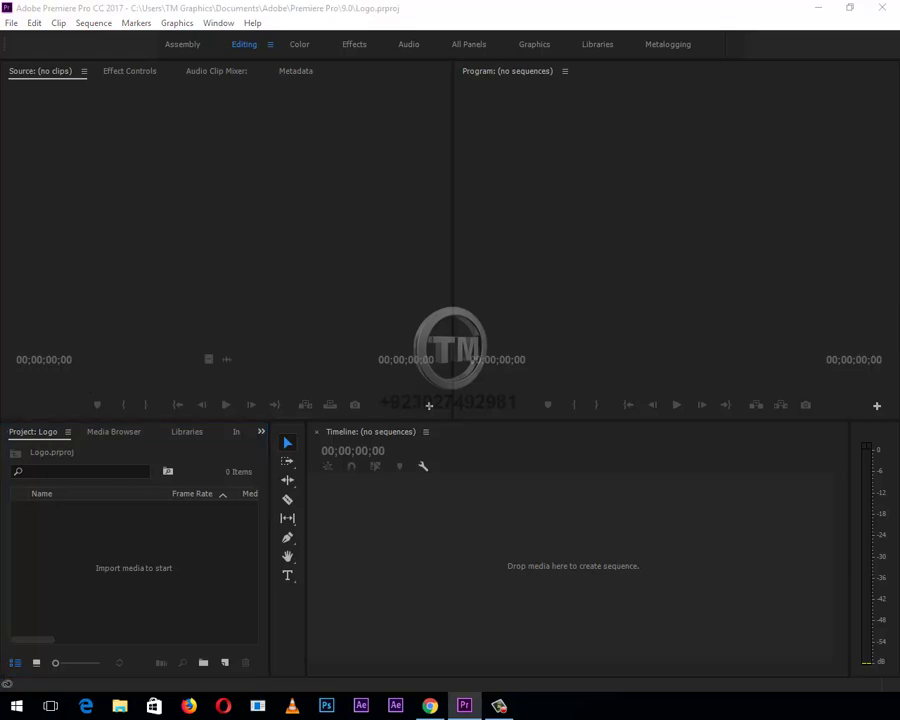
Import 45 Logo Final Mp4.mp4 and the Kun Faya Kun concert video from File Explorer into the Project panel.
key("super+e")
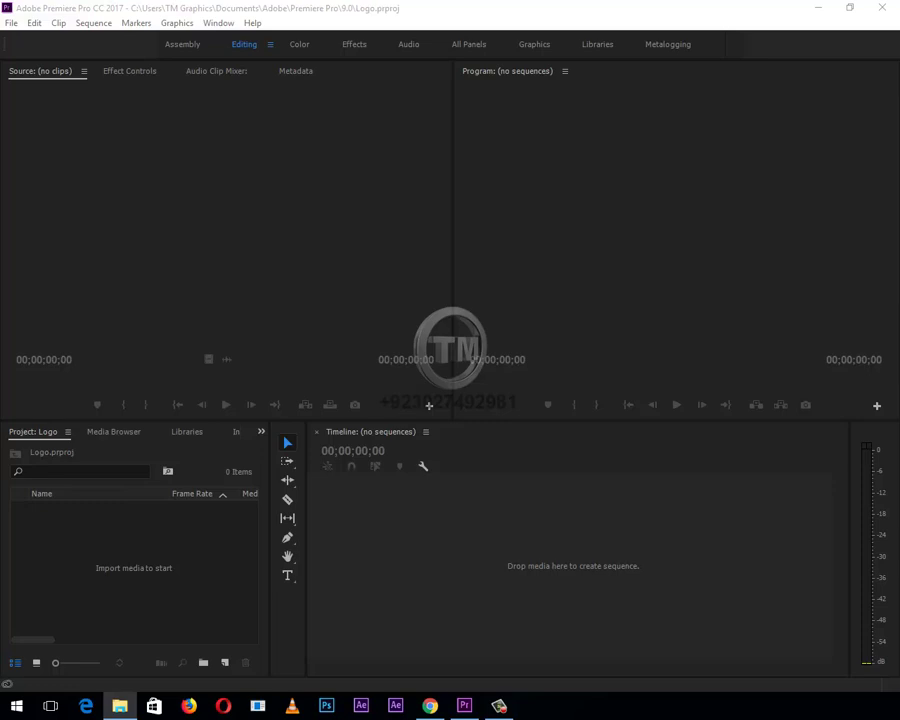
left_click_drag(10, 670, 90, 596)
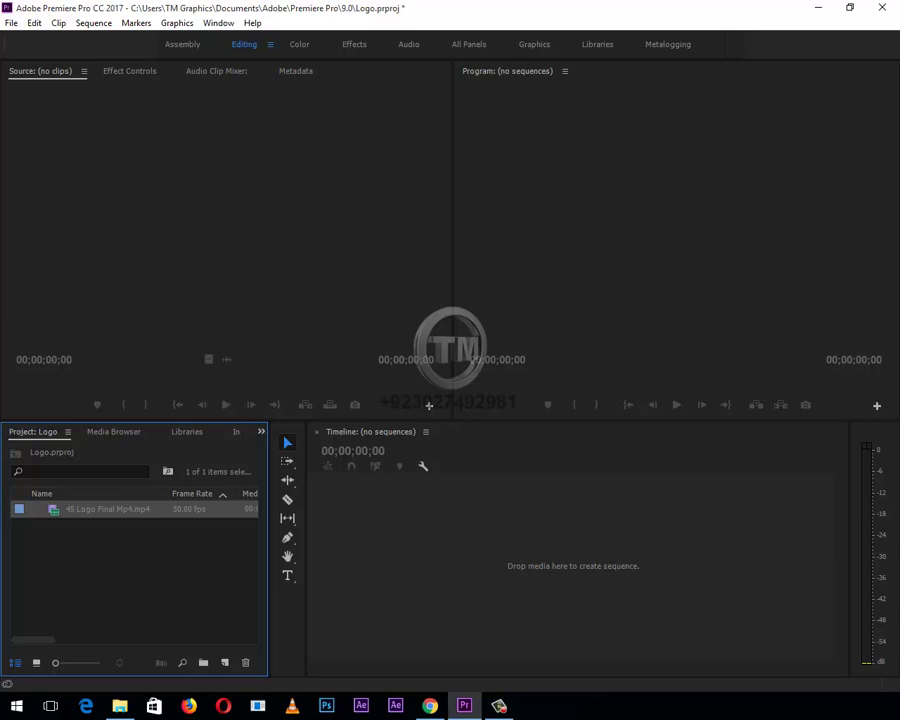
mouse_move(464, 706)
left_mouse_down()
mouse_move(129, 609)
mouse_move(122, 591)
left_mouse_up()
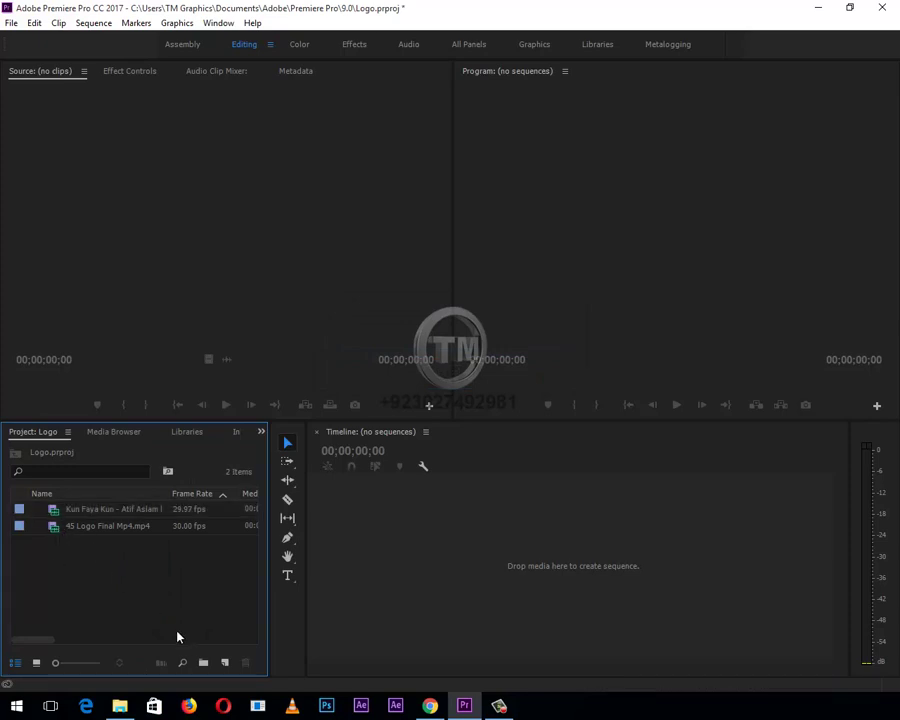
left_click(100, 509)
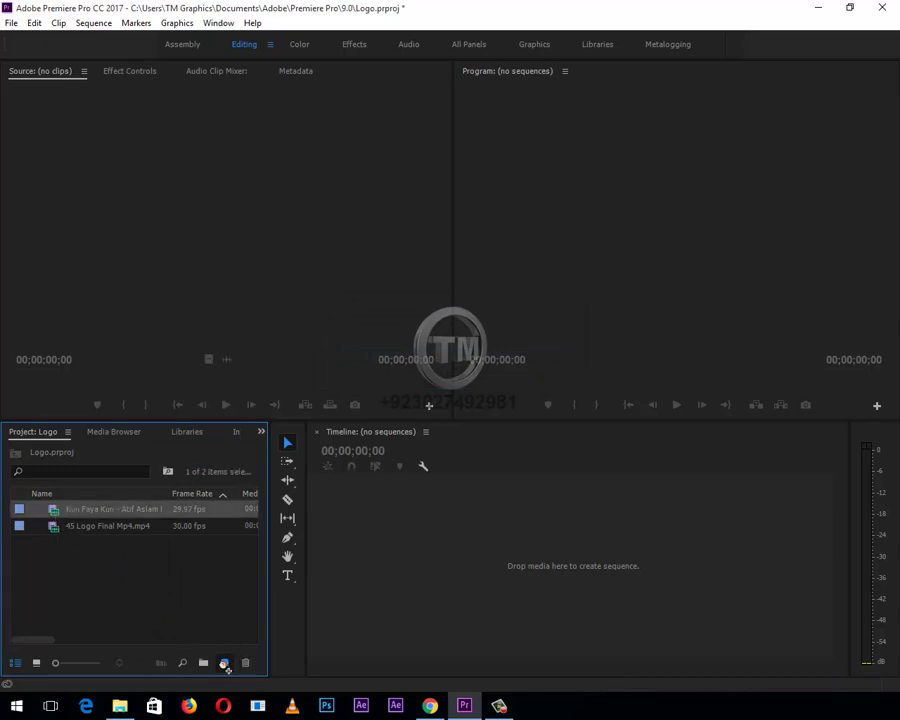
Create a sequence from the concert clip and place the logo clip on V2 above it.
left_click_drag(227, 668, 225, 668)
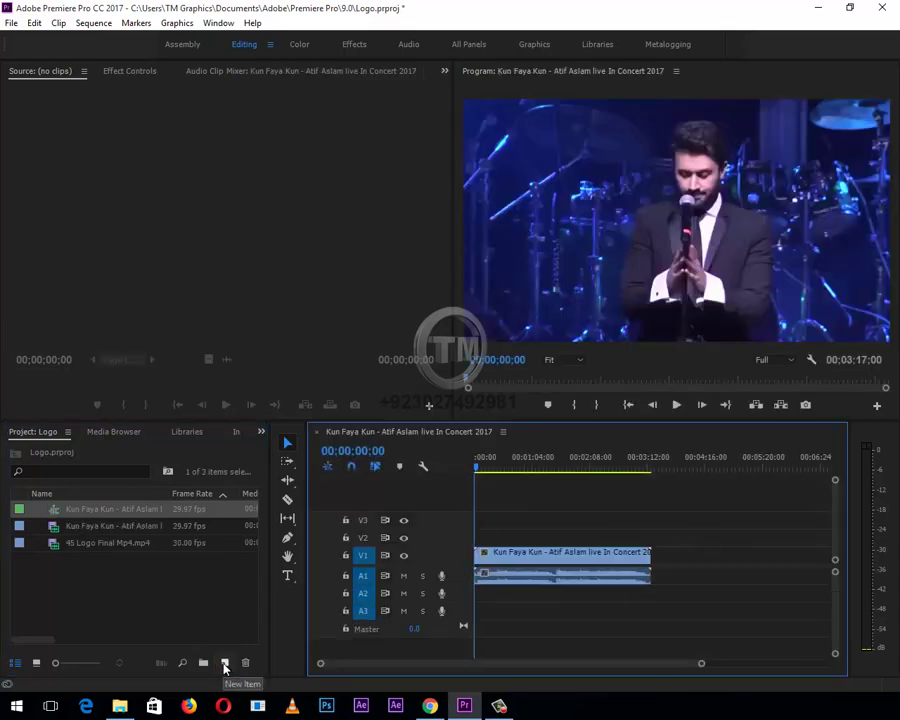
left_click(86, 598)
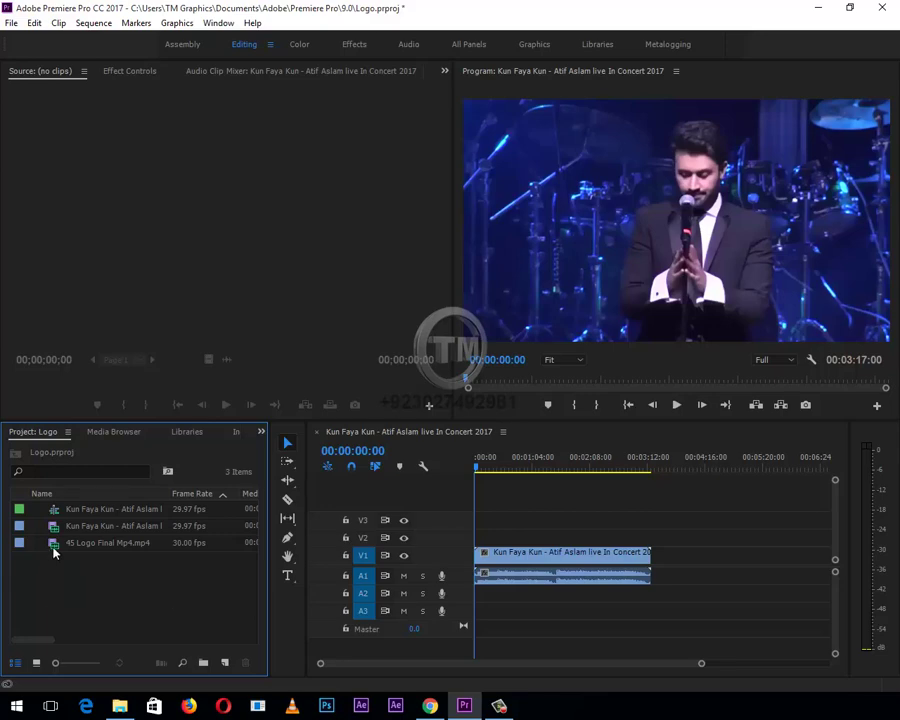
mouse_move(56, 544)
left_mouse_down()
mouse_move(545, 548)
mouse_move(480, 538)
left_mouse_up()
left_click_drag(485, 467, 480, 484)
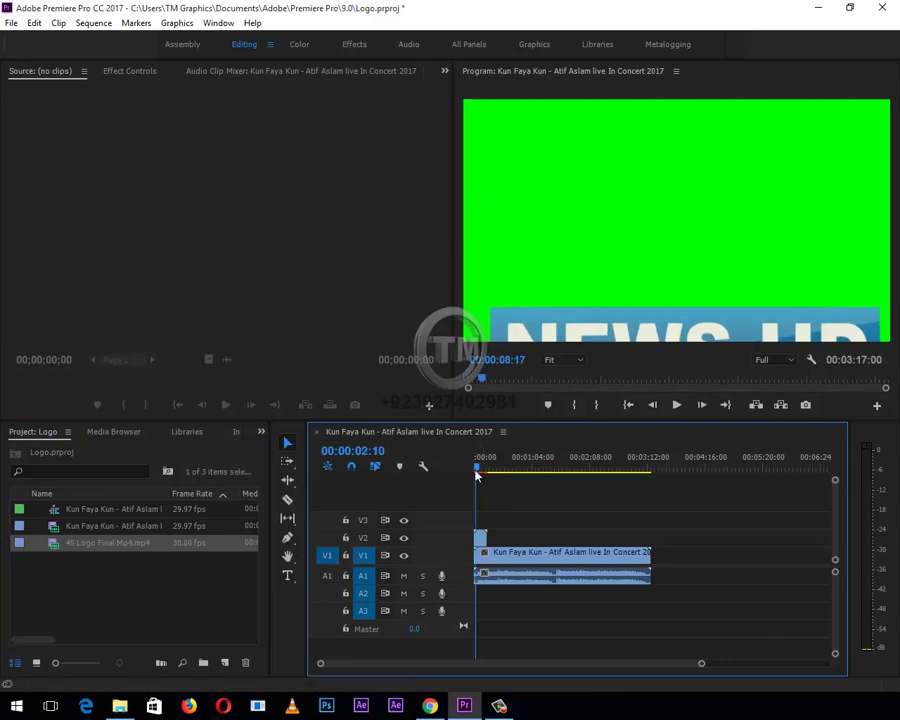
Set the logo clip to the sequence frame size and show its Effect Controls settings.
right_click(480, 545)
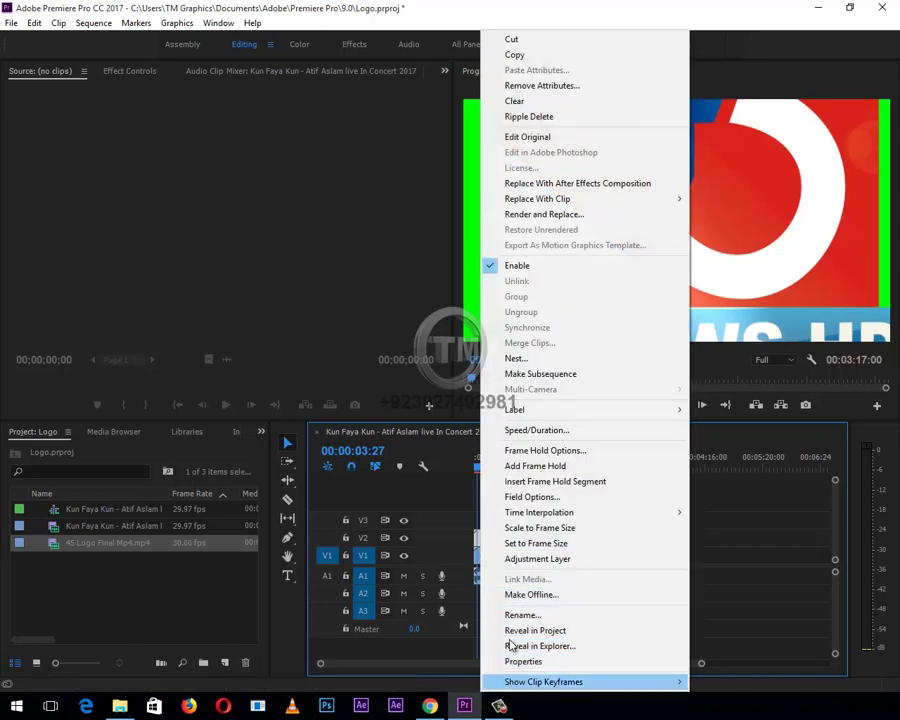
left_click(531, 528)
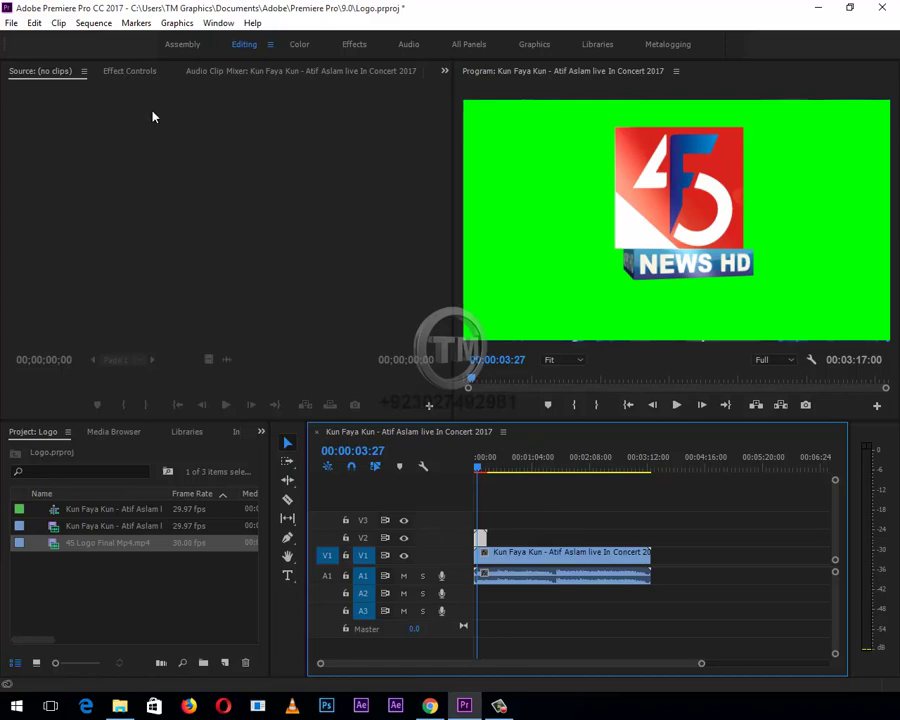
left_click(522, 536)
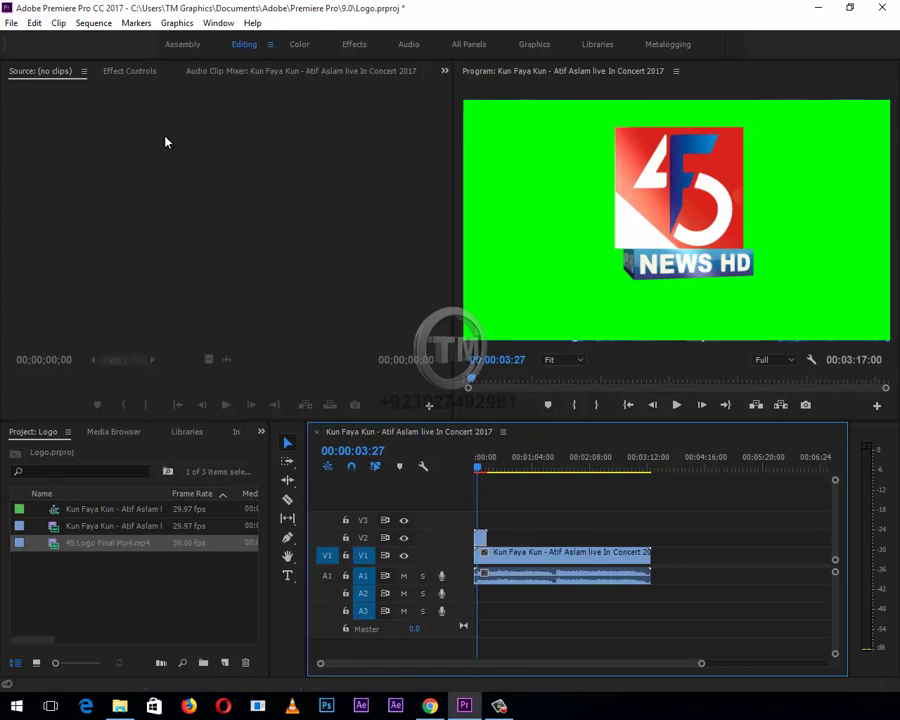
left_click(125, 71)
left_click(481, 538)
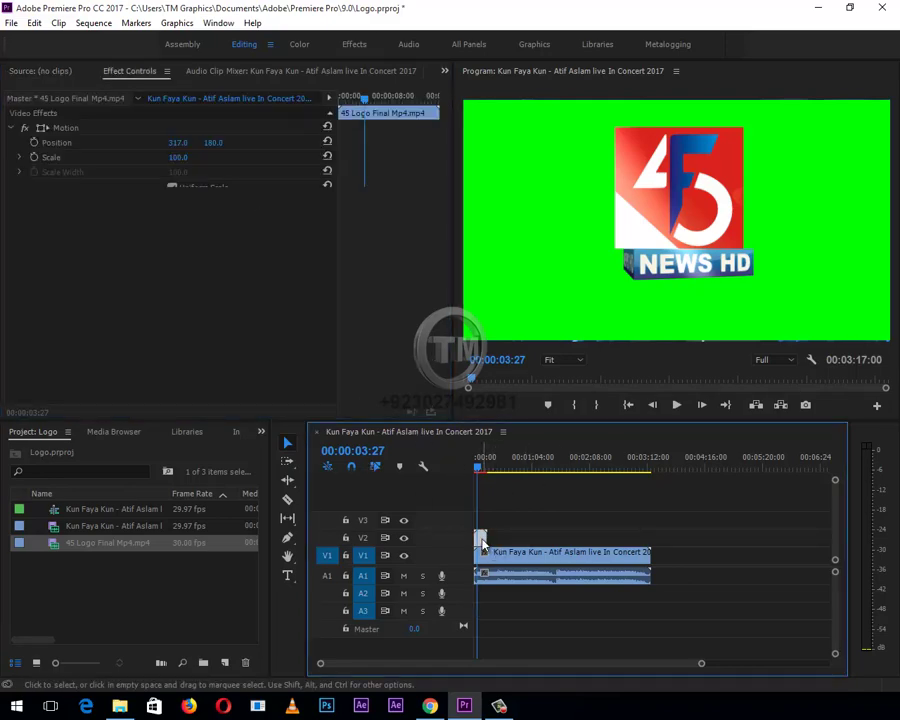
Search the Effects panel for 'color key' and pick Color Key under Video Effects > Keying.
left_click(67, 471)
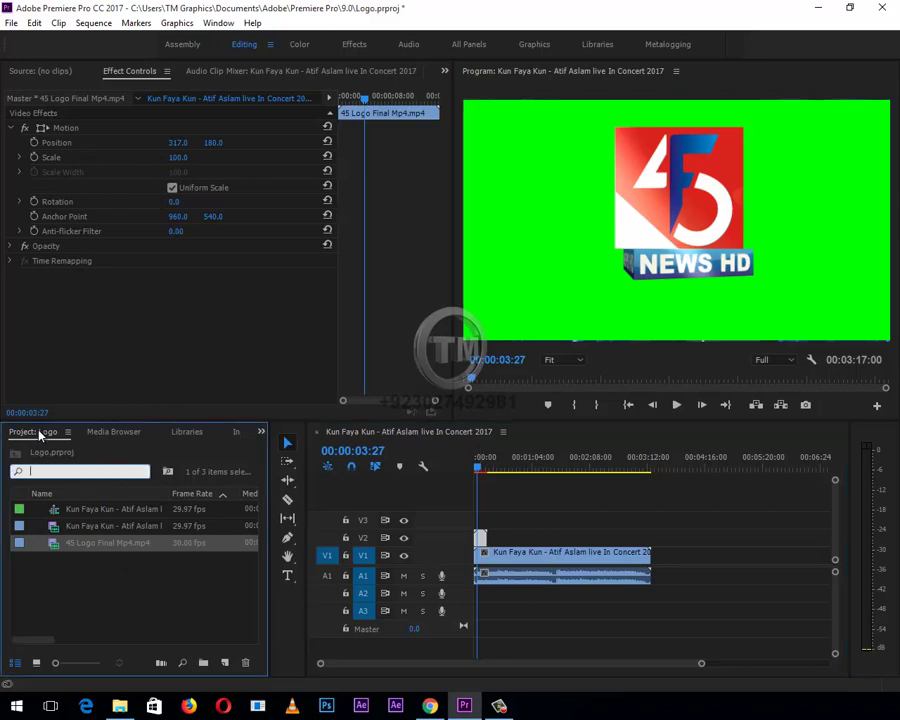
left_click(187, 432)
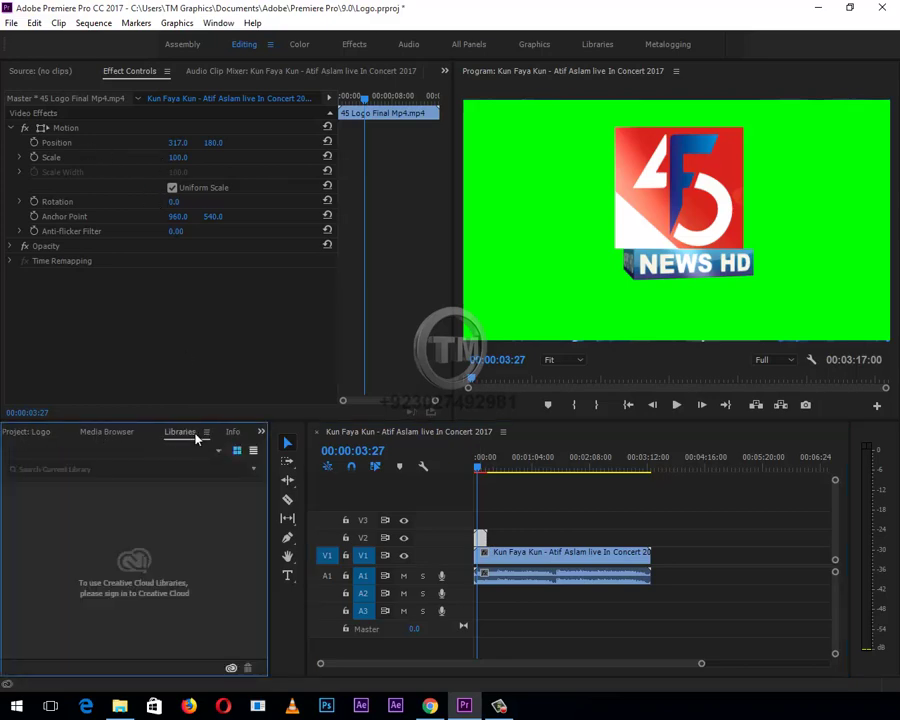
left_click(261, 431)
left_click(240, 460)
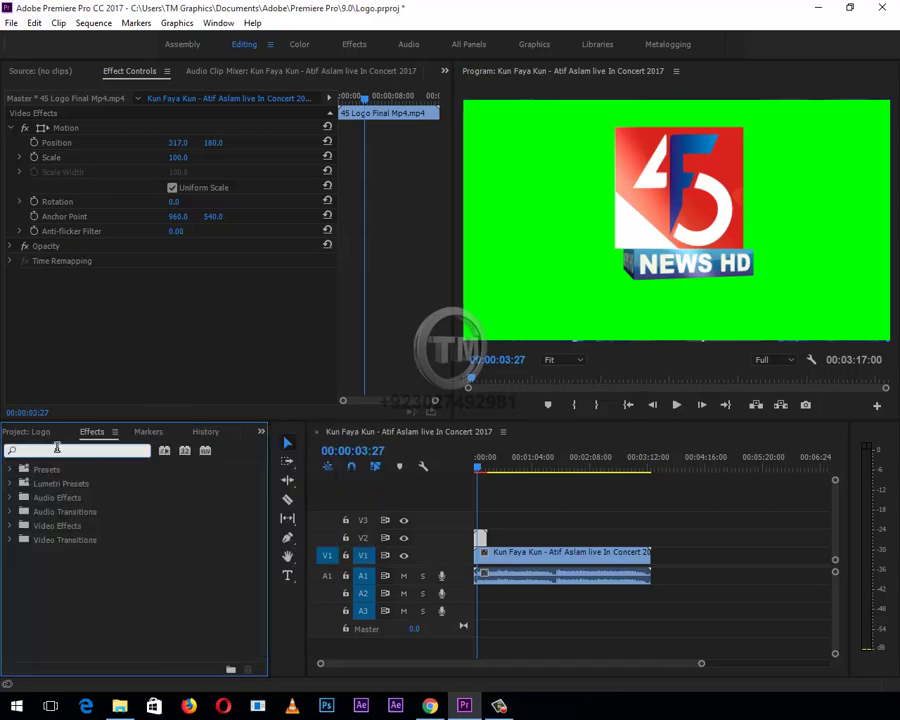
type("co")
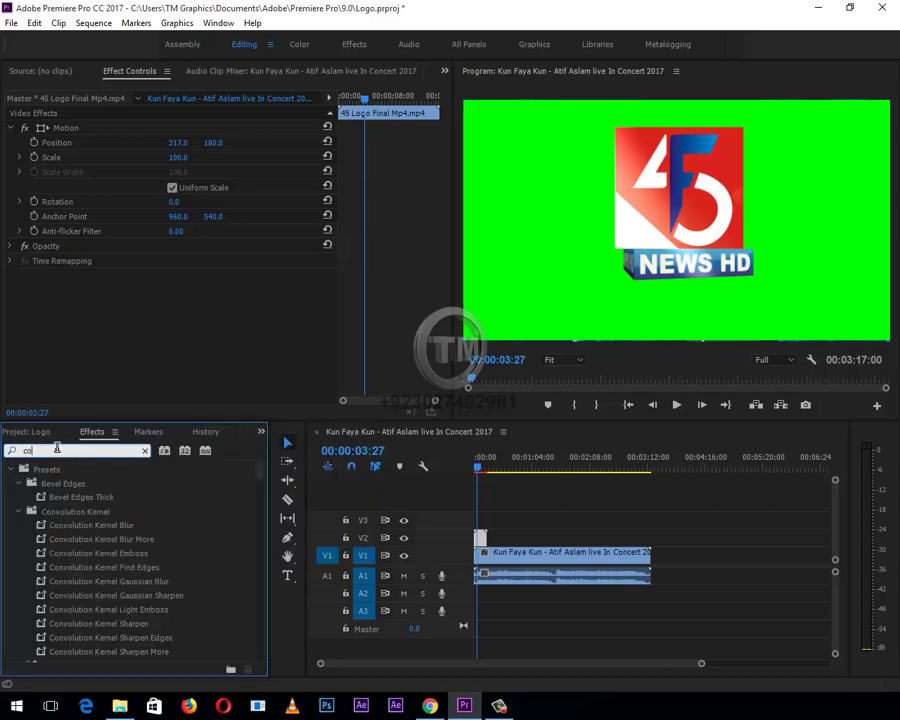
type("lor")
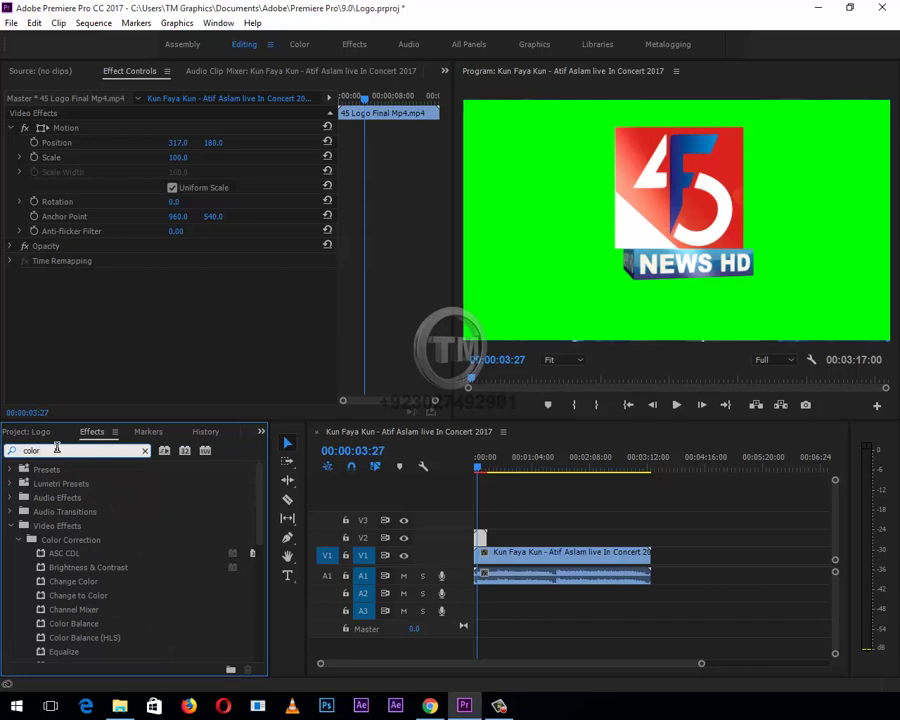
type(" ke")
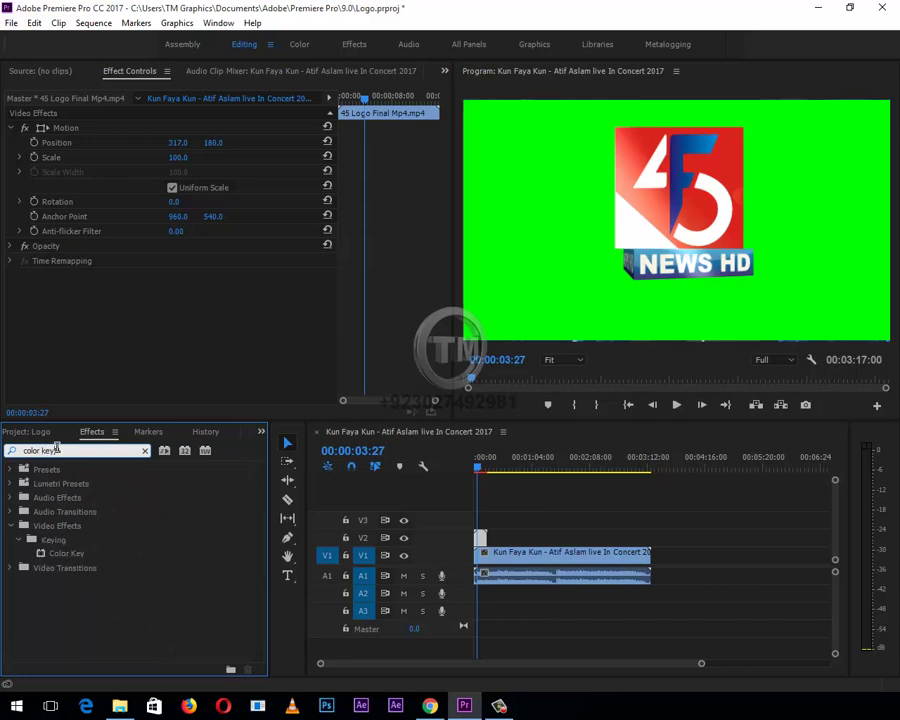
type("y")
left_click(60, 556)
left_click_drag(60, 558, 130, 566)
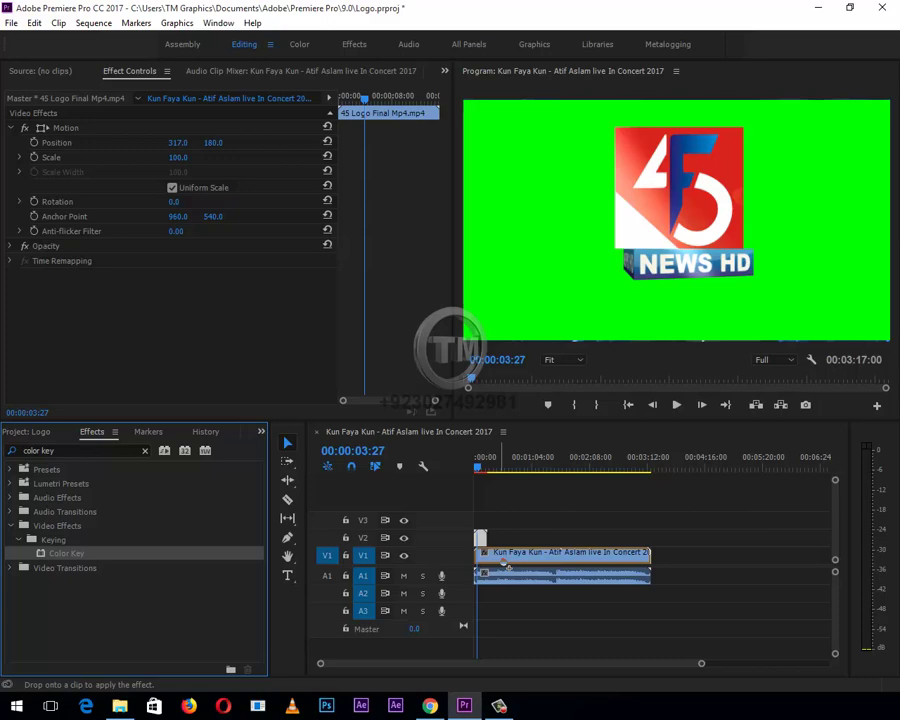
Apply Color Key to the logo clip and sample its green background as the key colour.
left_click_drag(505, 564, 505, 564)
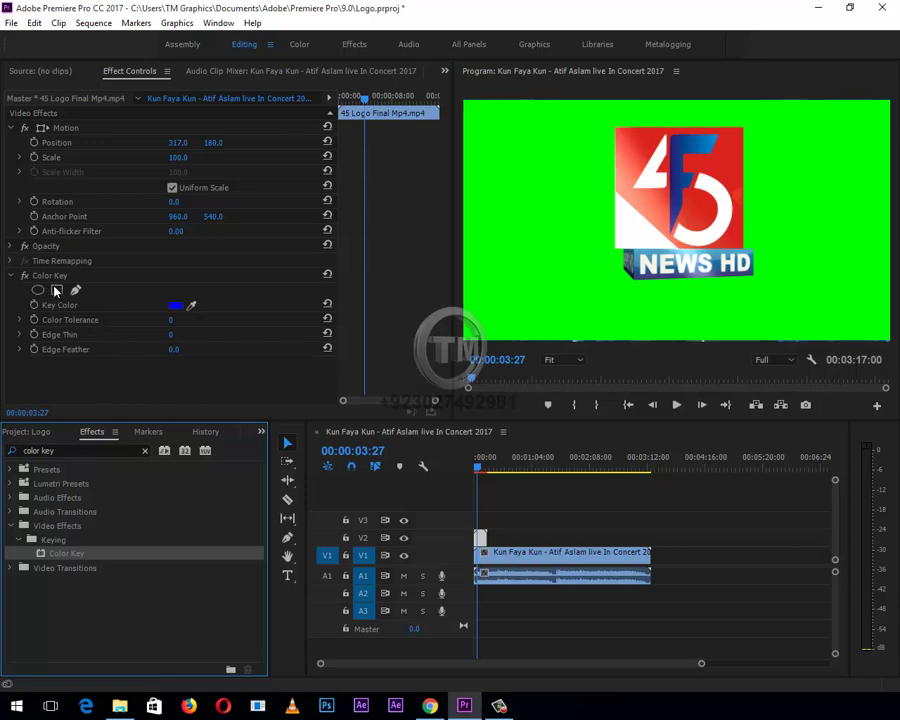
left_click(191, 304)
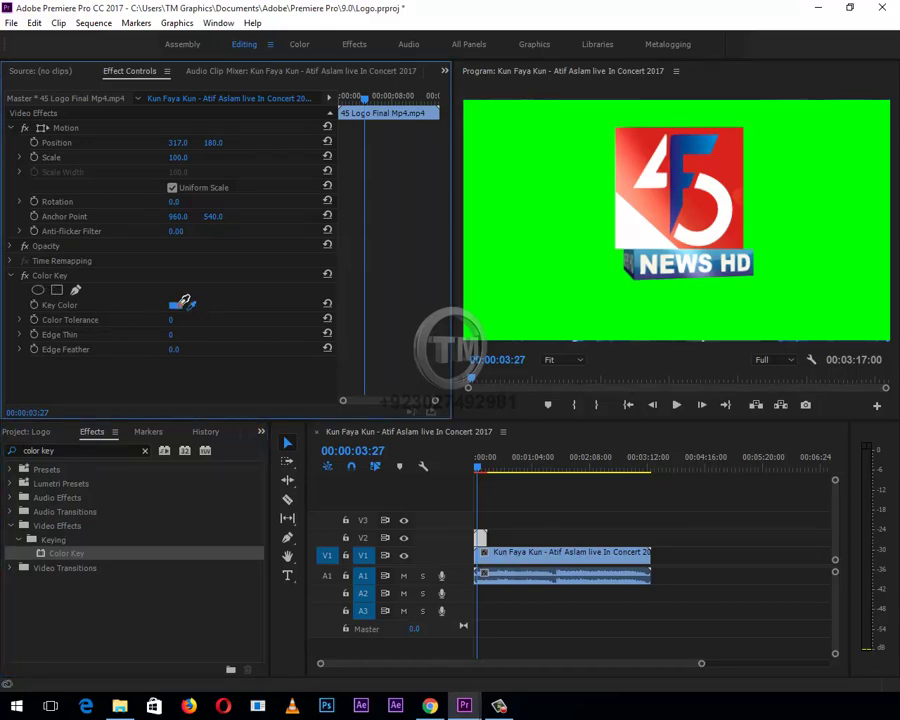
left_click_drag(180, 300, 535, 228)
left_click(567, 199)
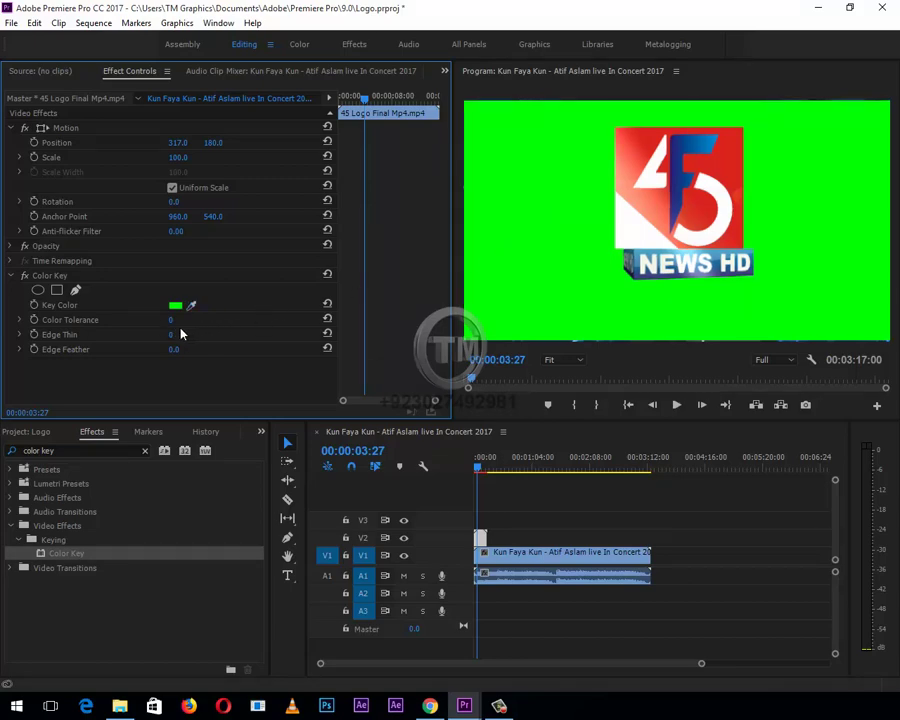
Set Color Tolerance to 115 and Edge Thin to 1.
mouse_move(172, 319)
left_mouse_down()
mouse_move(198, 331)
mouse_move(261, 334)
left_mouse_up()
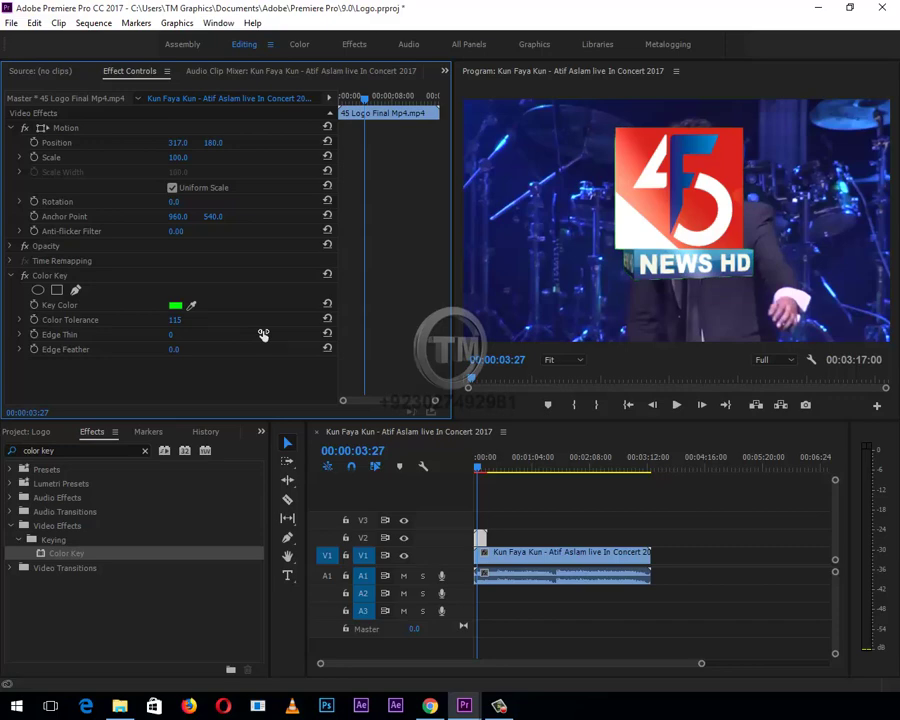
left_click(172, 335)
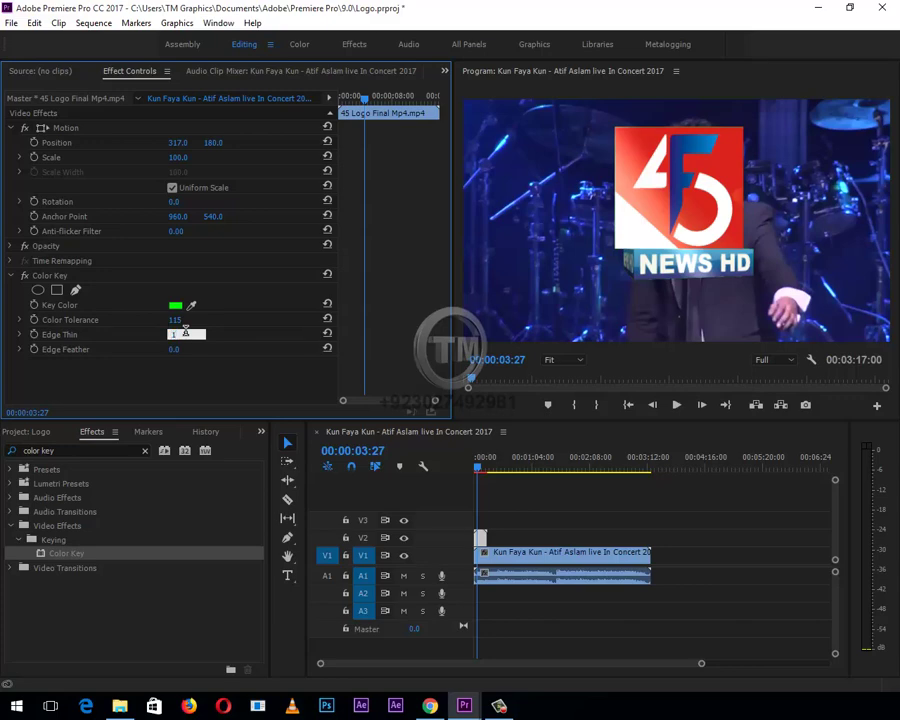
type("1")
key("Return")
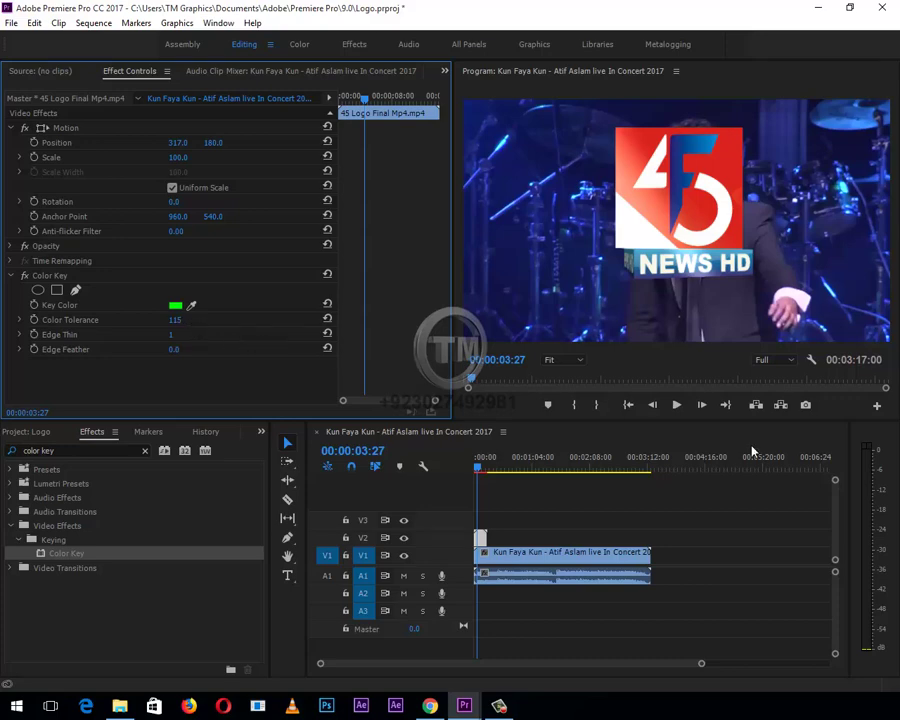
Play the sequence from the start to preview the keyed logo, then stop playback.
left_click(450, 466)
key("Home")
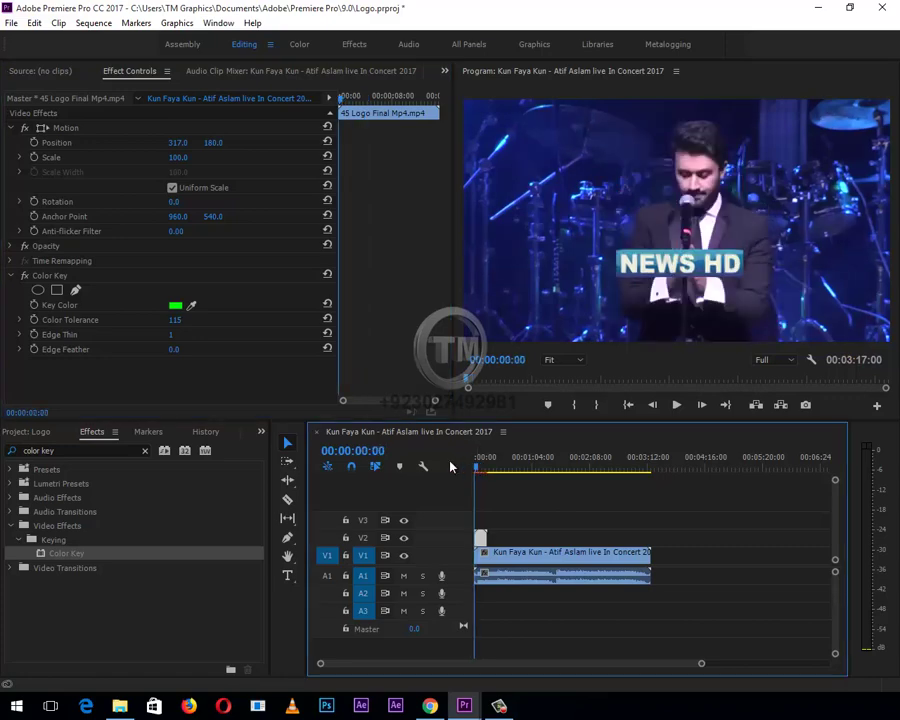
key("space")
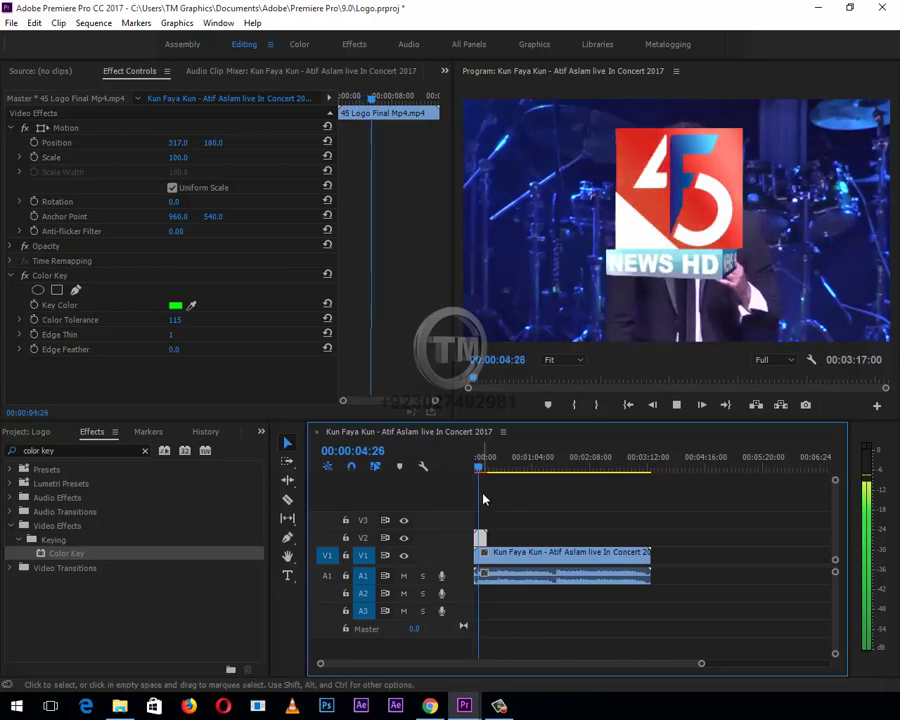
left_click(512, 535)
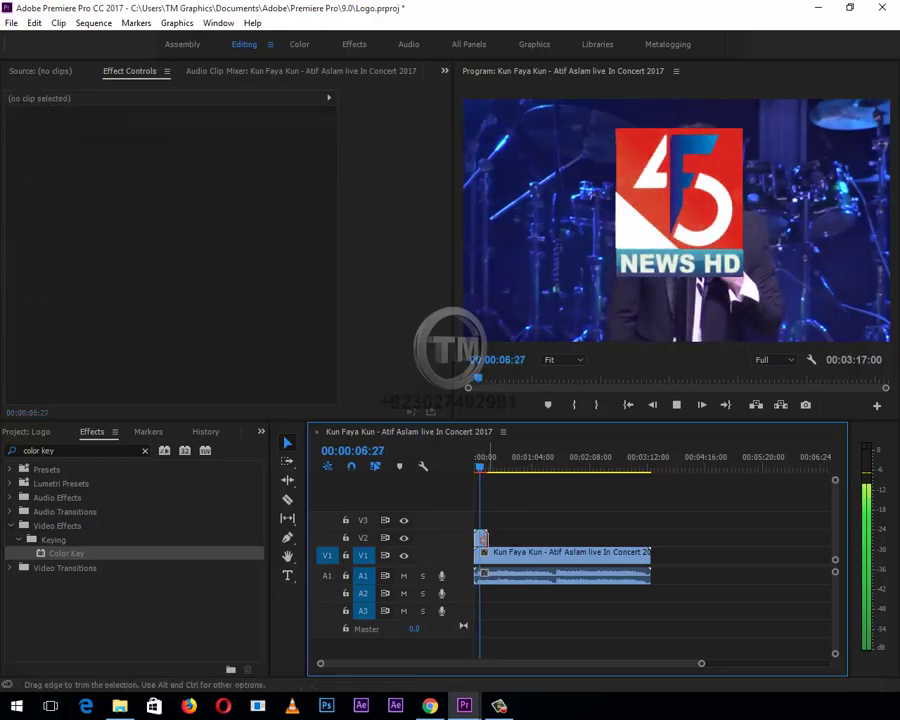
left_click(481, 541)
key("space")
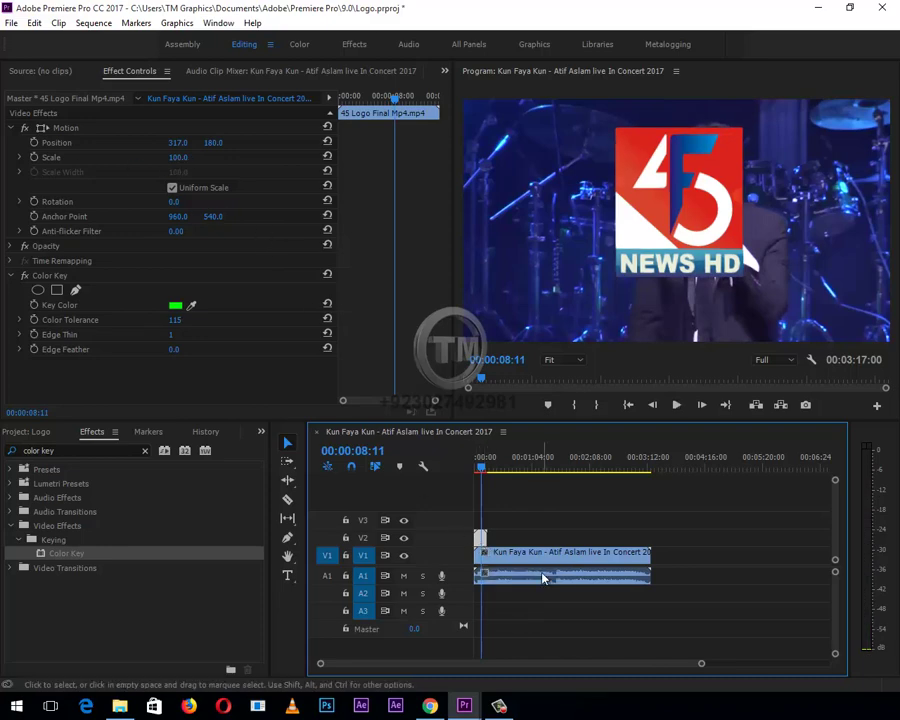
Scale the V2 logo clip down to 40.
left_click(510, 540)
left_click(481, 541)
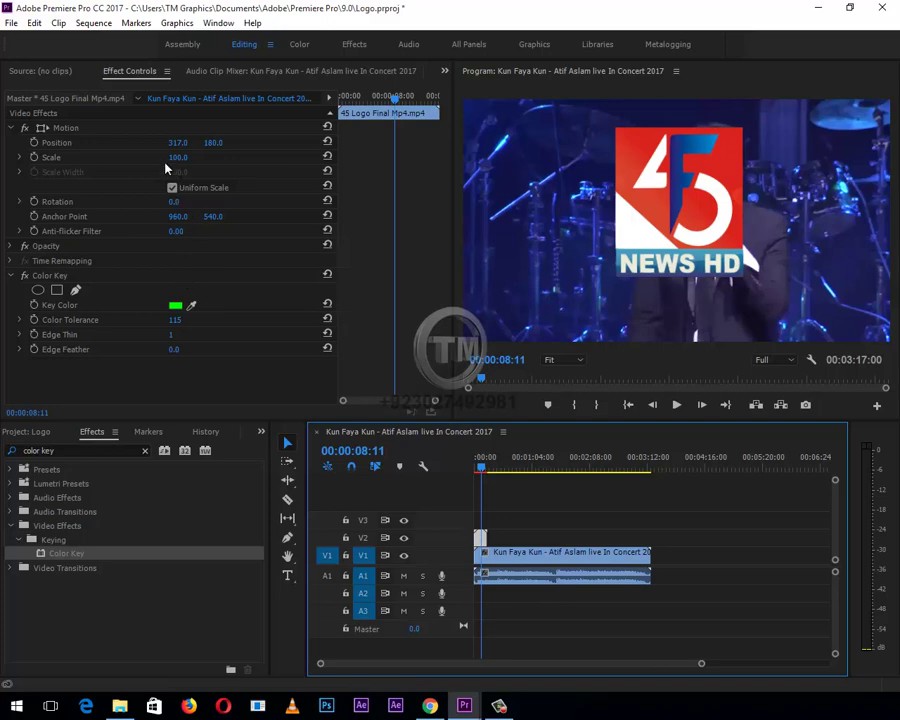
left_click_drag(177, 158, 136, 172)
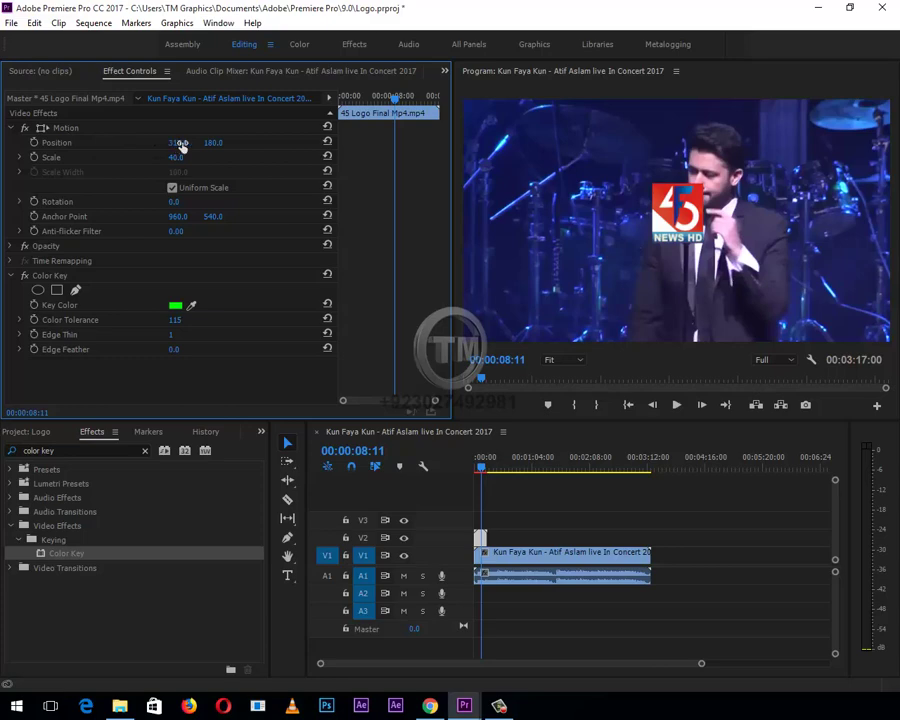
Scale the logo to 35 and move it bottom-right to position 575.3, 308.4.
left_click_drag(181, 144, 369, 157)
left_click(66, 128)
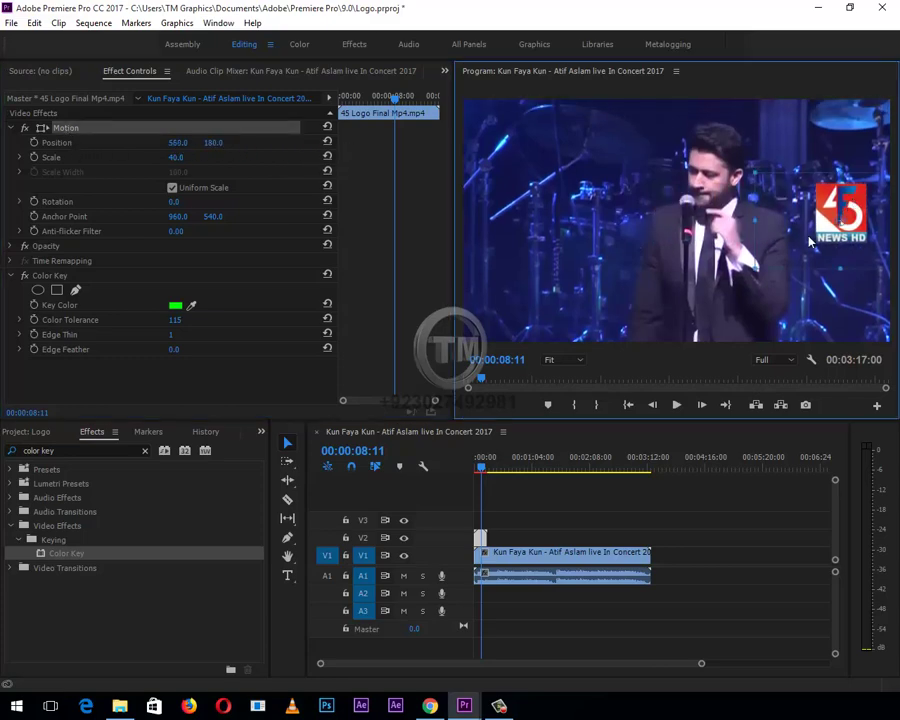
left_click_drag(841, 208, 527, 290)
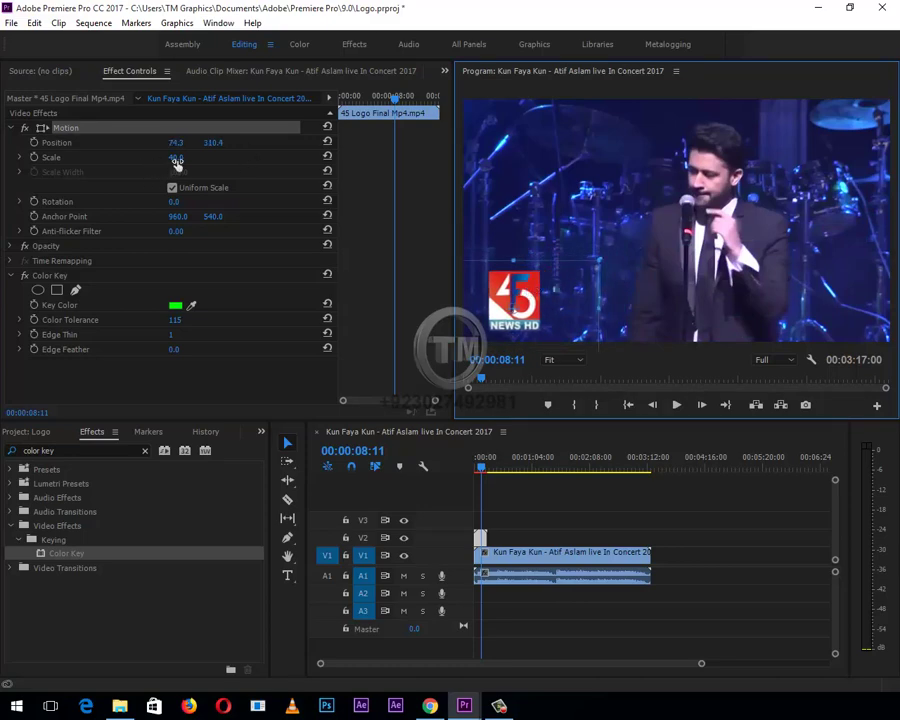
left_click_drag(175, 158, 173, 177)
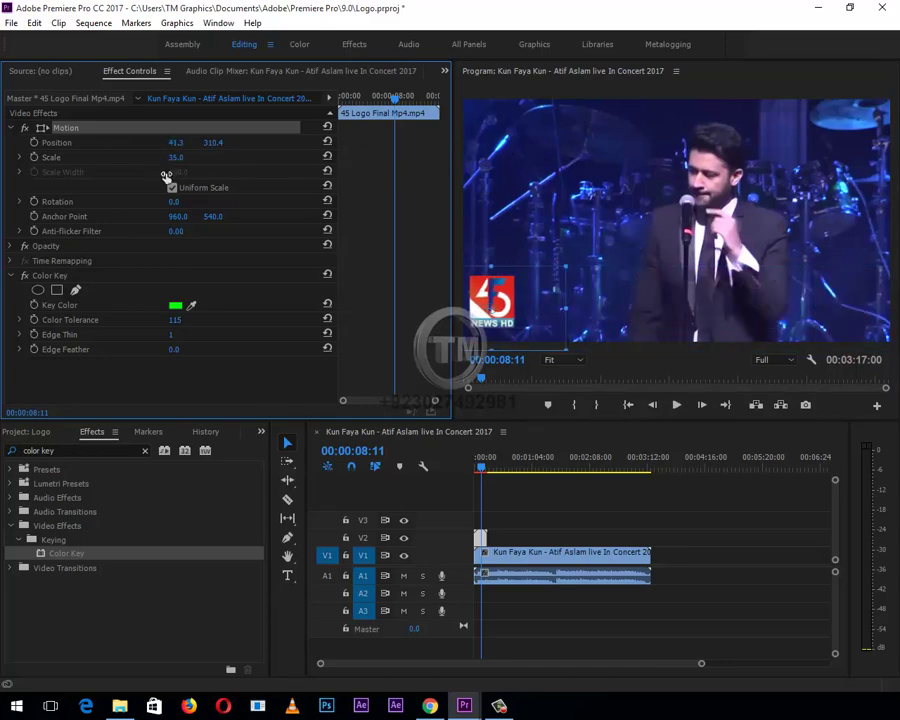
left_click_drag(213, 142, 56, 246)
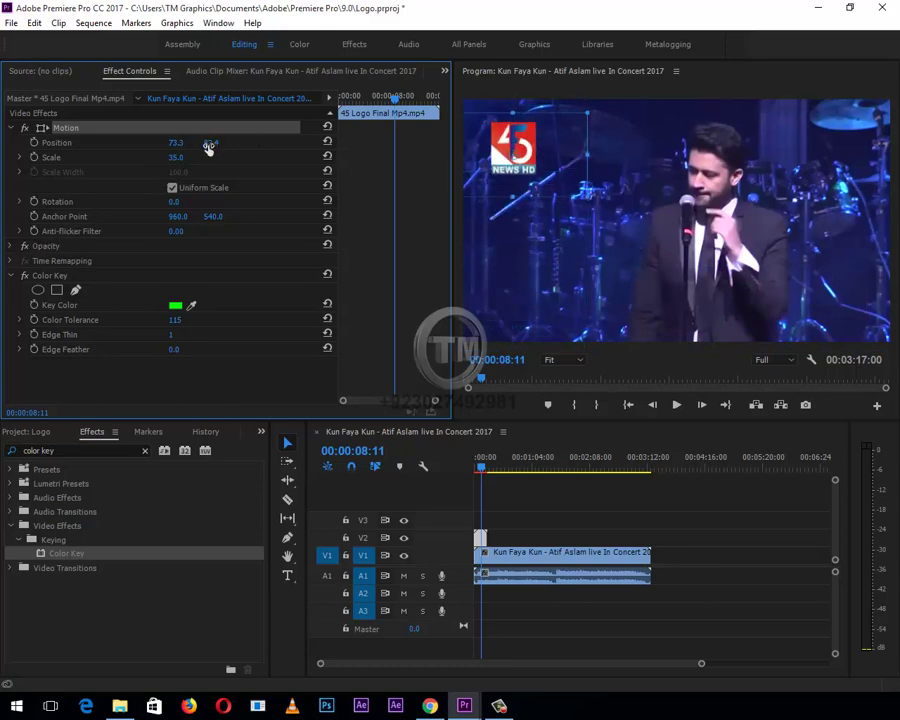
mouse_move(215, 143)
left_mouse_down()
mouse_move(371, 143)
mouse_move(346, 143)
left_mouse_up()
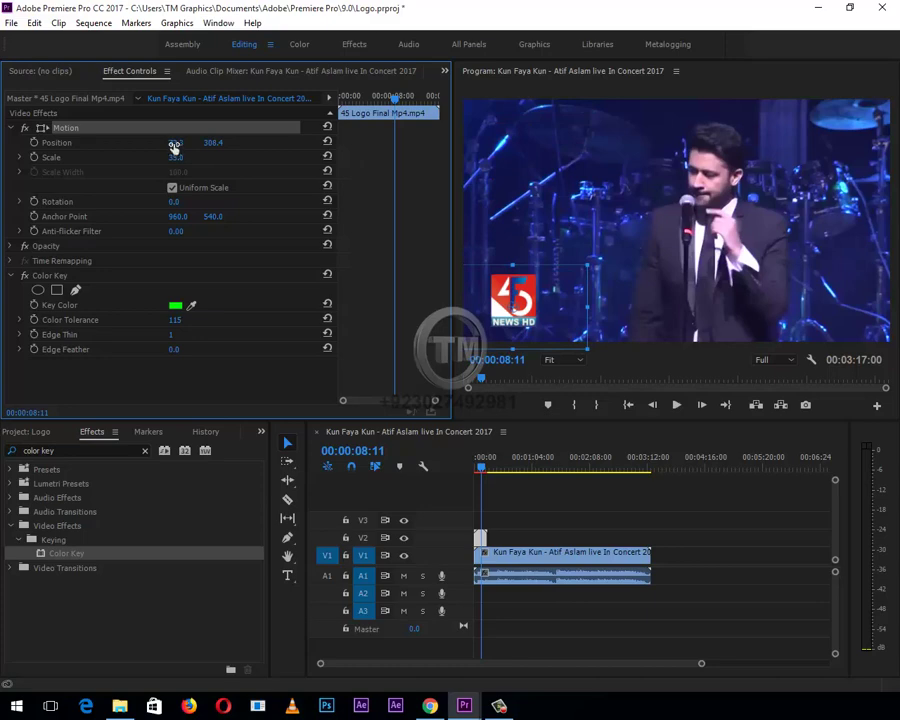
left_click_drag(174, 143, 526, 172)
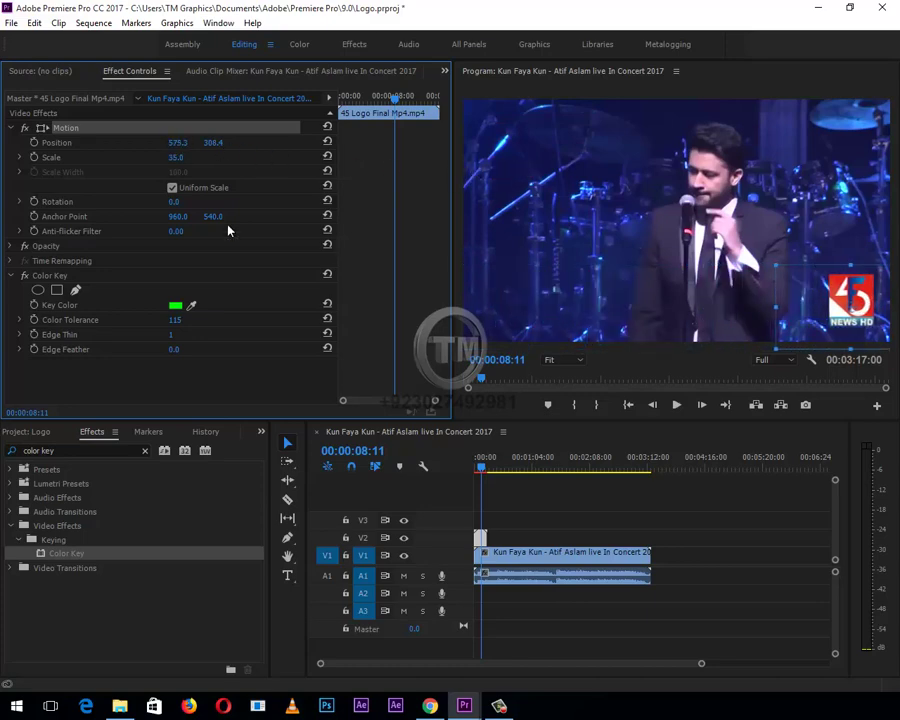
left_click(510, 505)
key("Home")
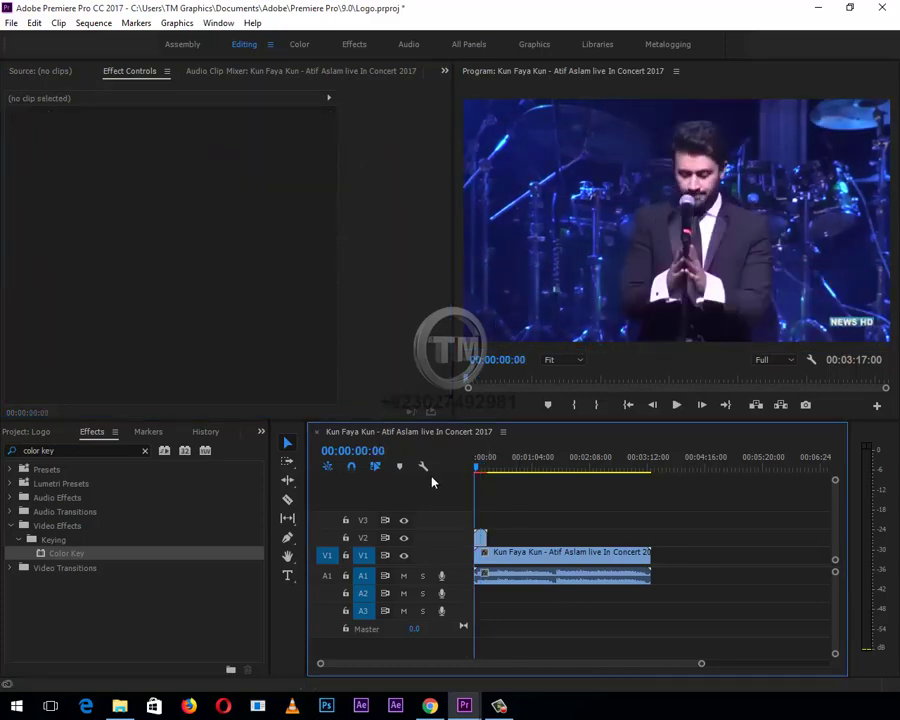
key("space")
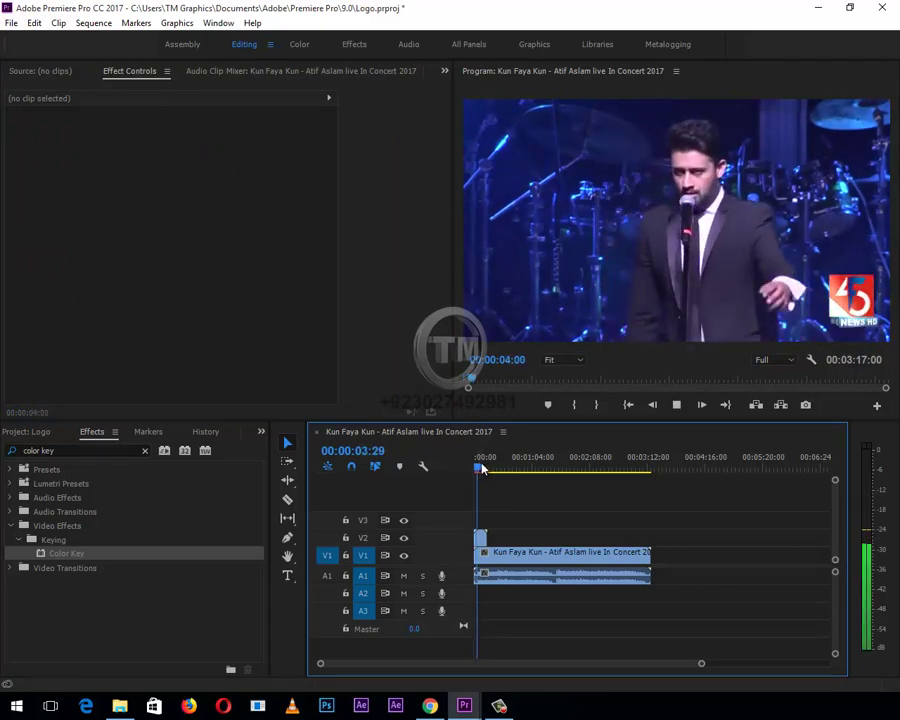
left_click(481, 467)
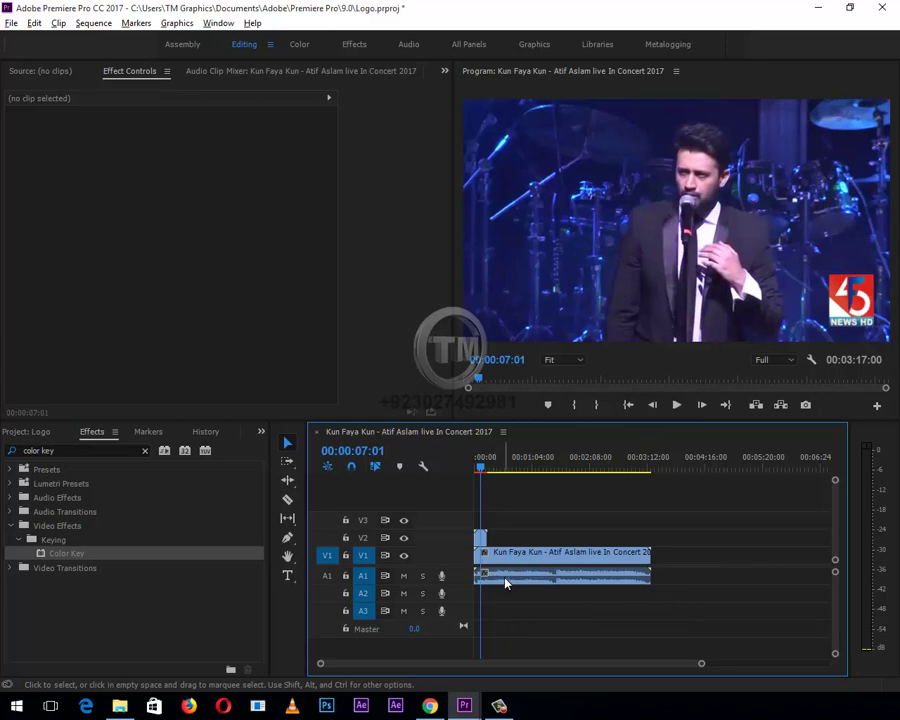
Check the concert clip's audio on A1, then stop playback and return the playhead to the start.
left_click(506, 580)
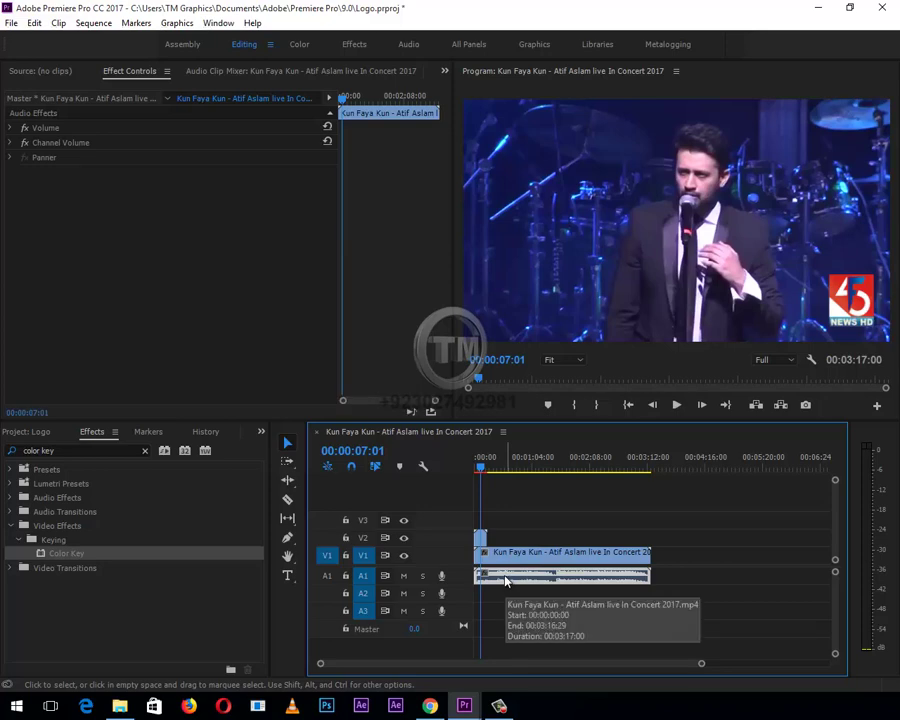
left_click(568, 609)
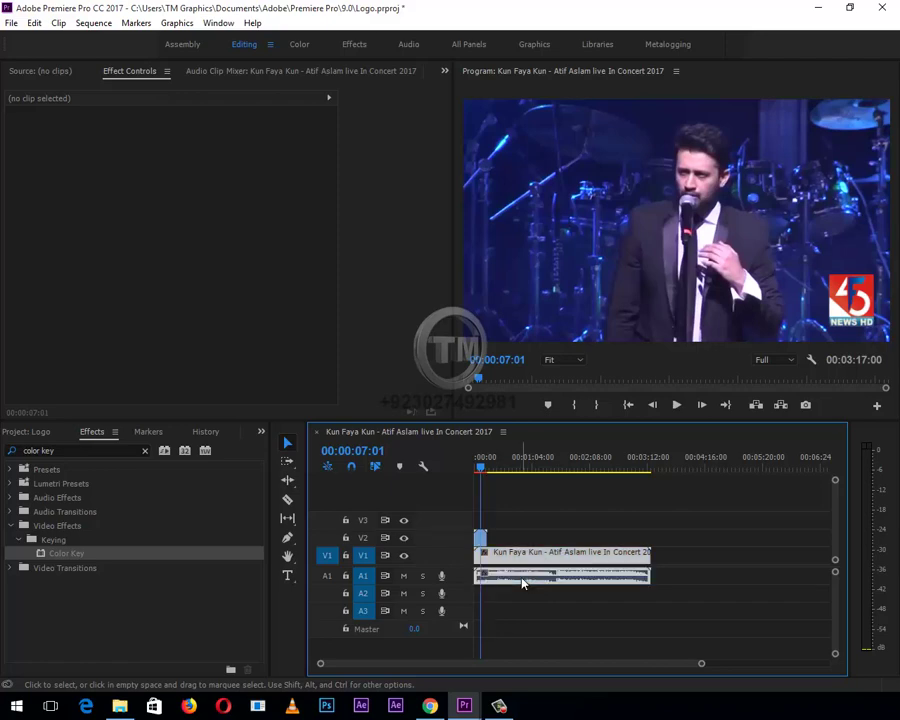
left_click(521, 582)
left_click(675, 585)
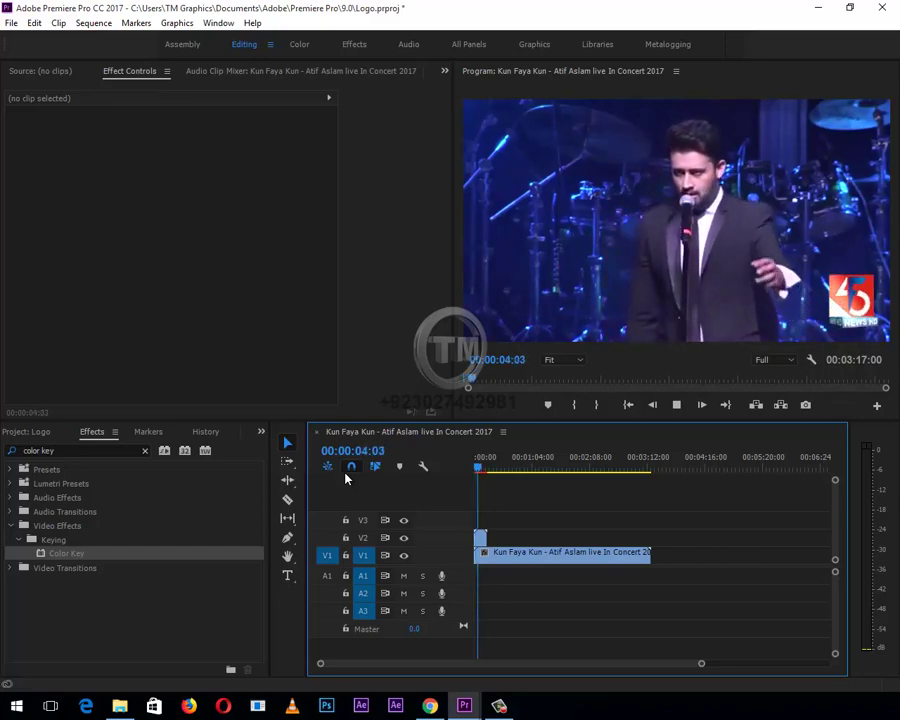
key("space")
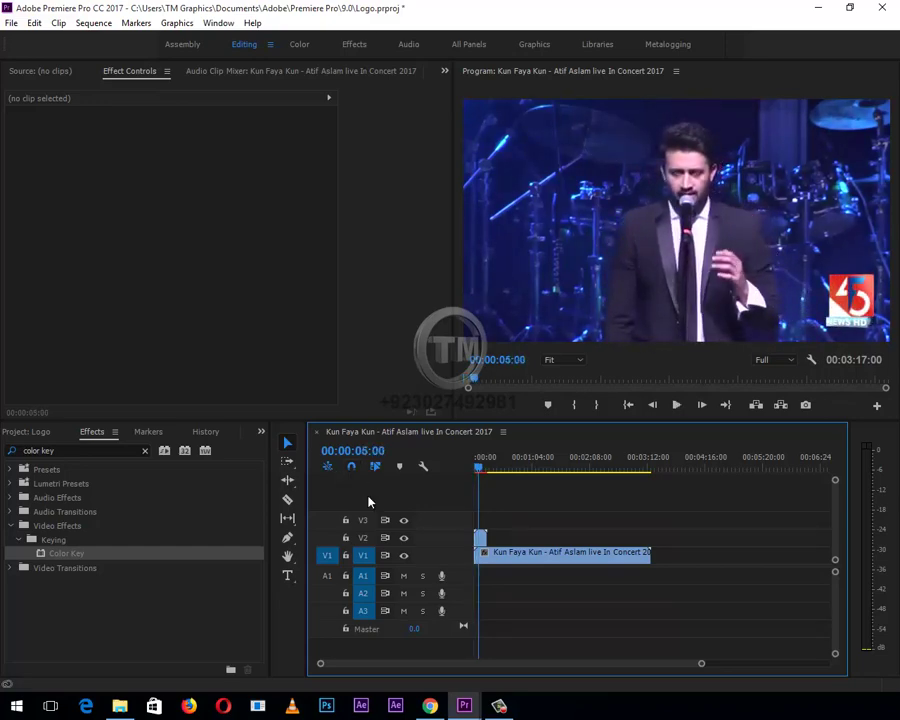
key("Home")
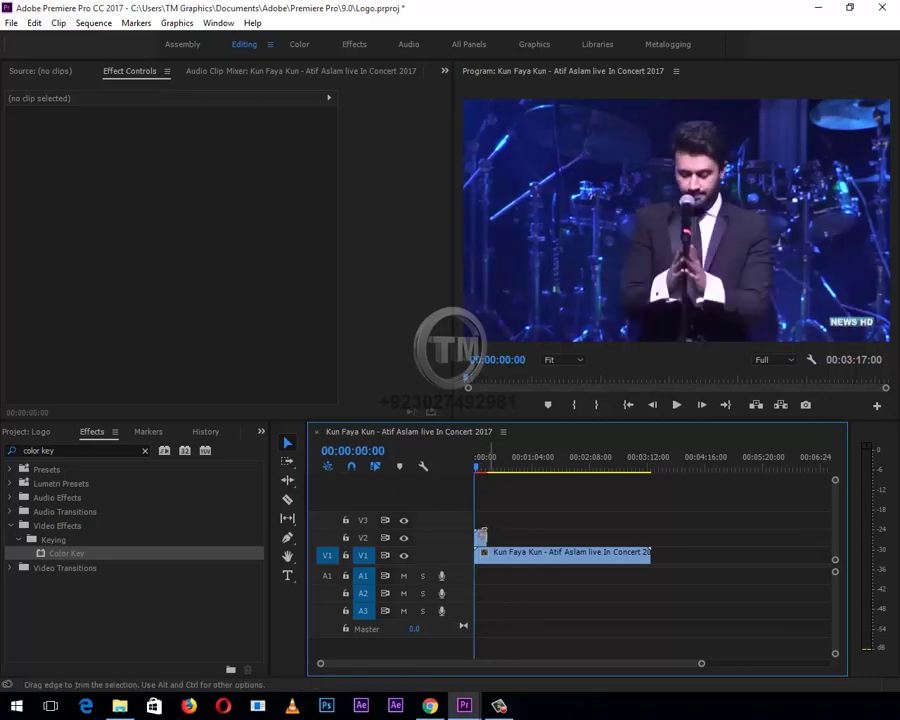
Target only track V2, untargeting V1 and the A2 and A3 audio tracks.
left_click(481, 540)
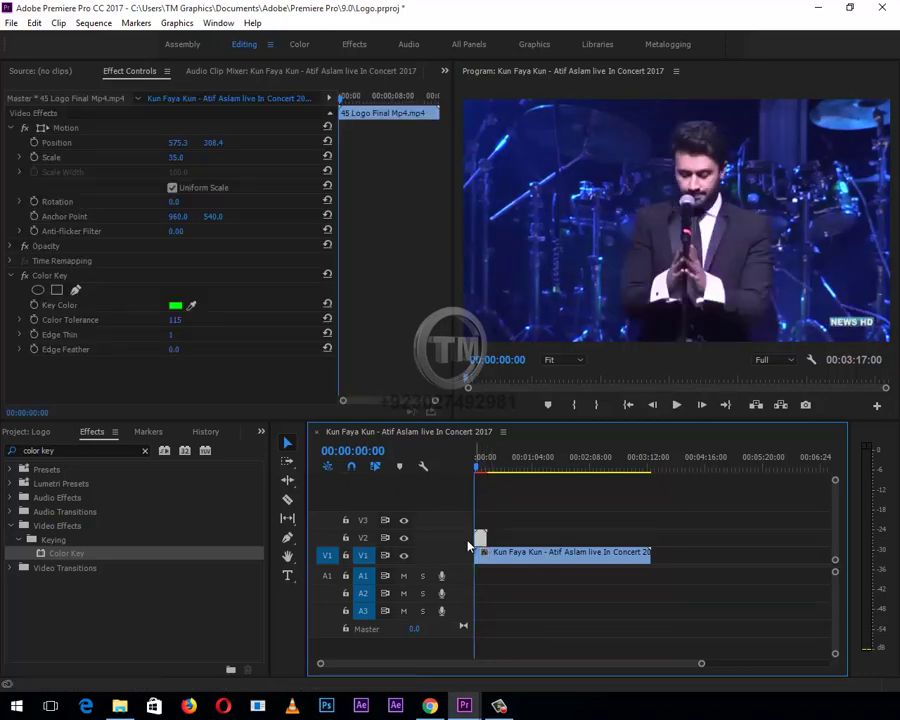
left_click(364, 539)
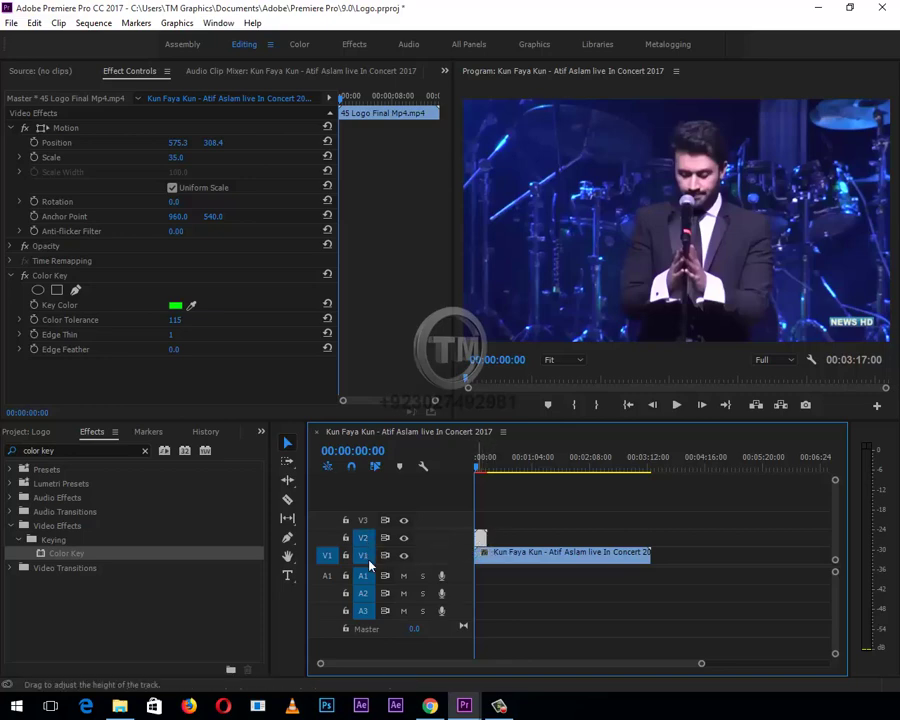
left_click(364, 557)
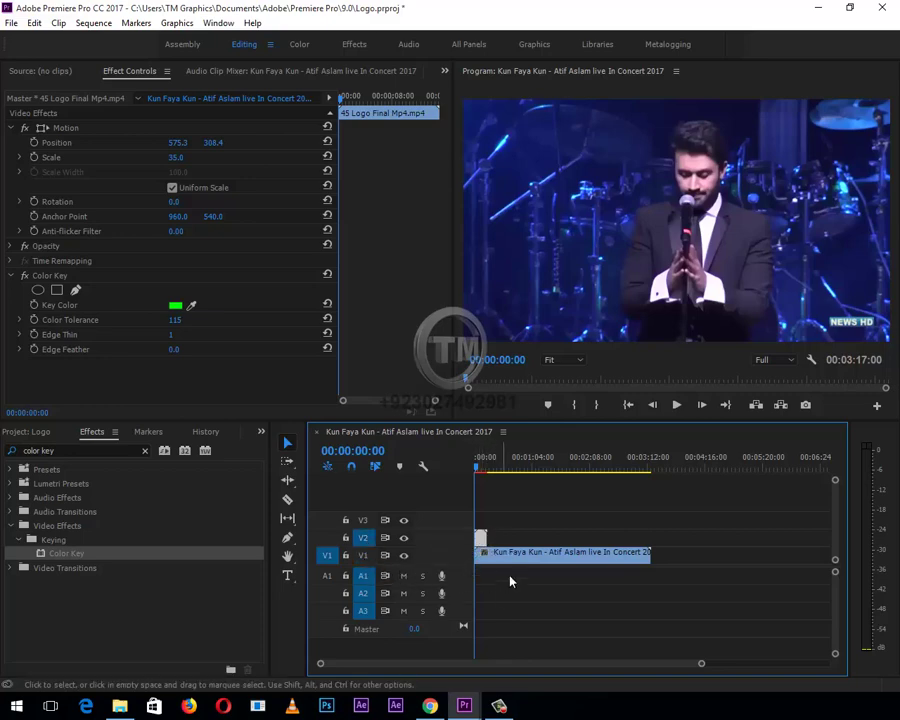
left_click(327, 556)
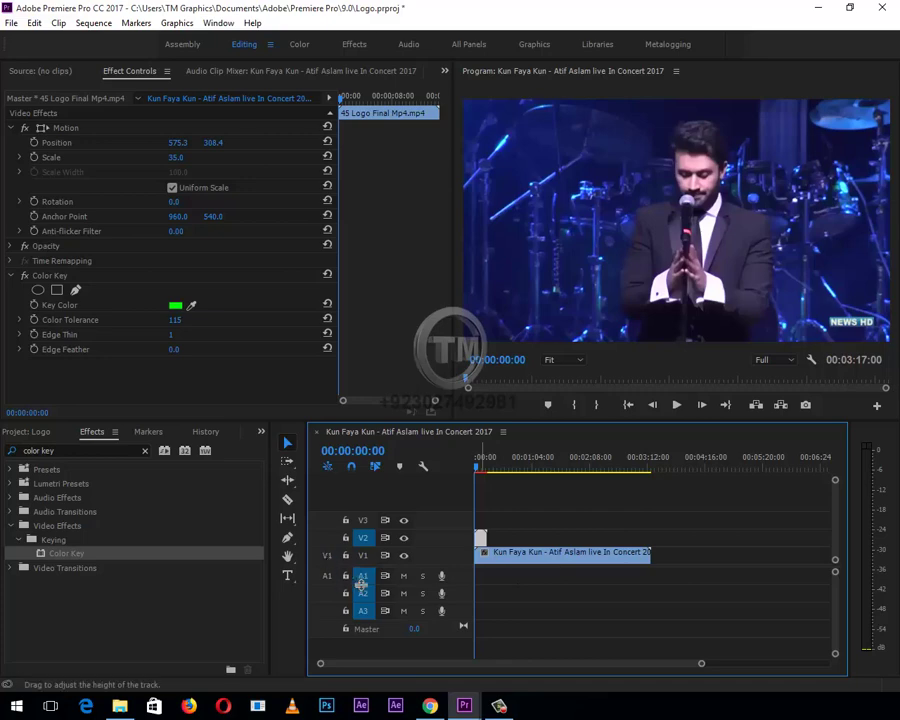
left_click(364, 611)
left_click(364, 593)
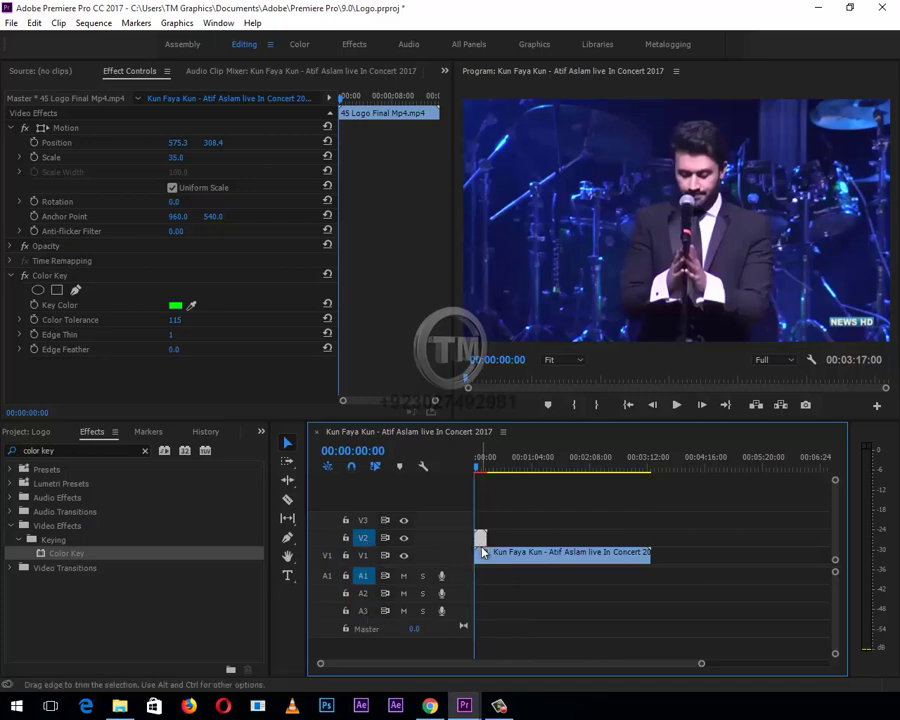
Reselect the V2 logo clip and move the playhead out to 00:00:29:00.
left_click(538, 538)
left_click(476, 470)
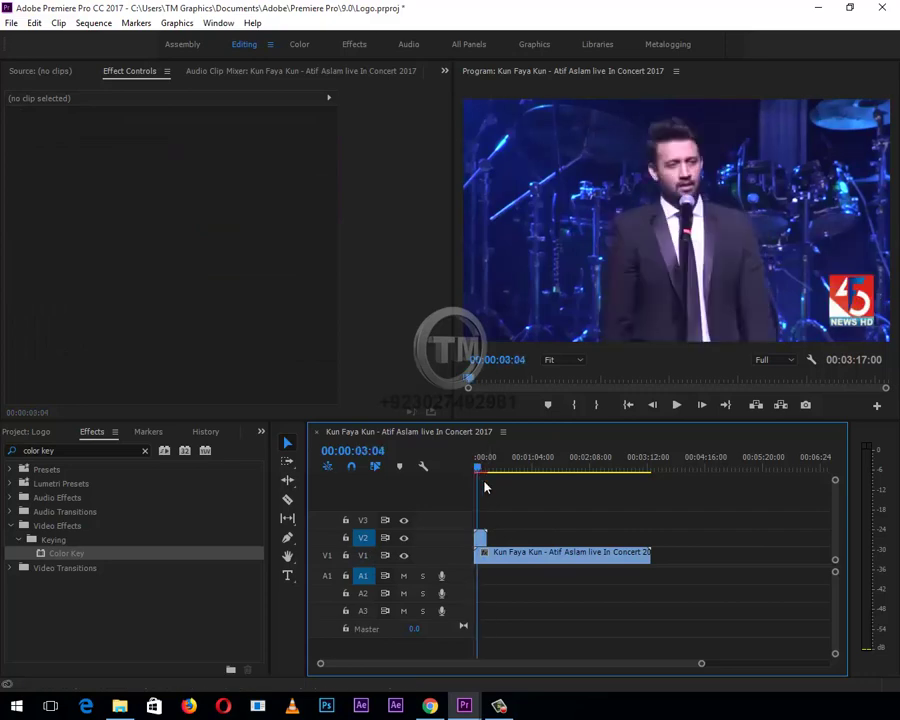
left_click(480, 536)
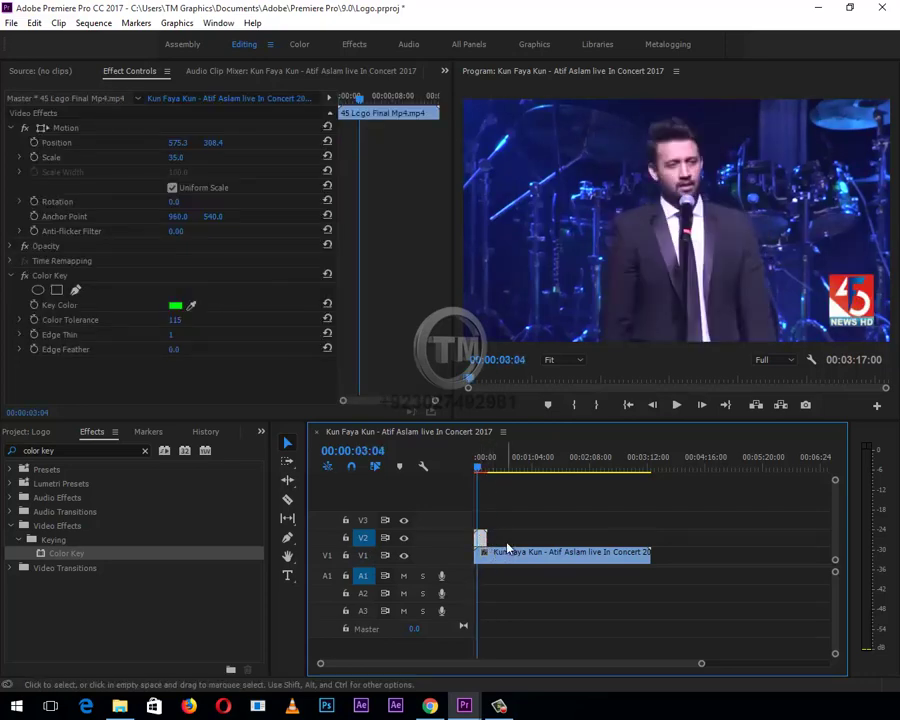
left_click_drag(481, 465, 488, 469)
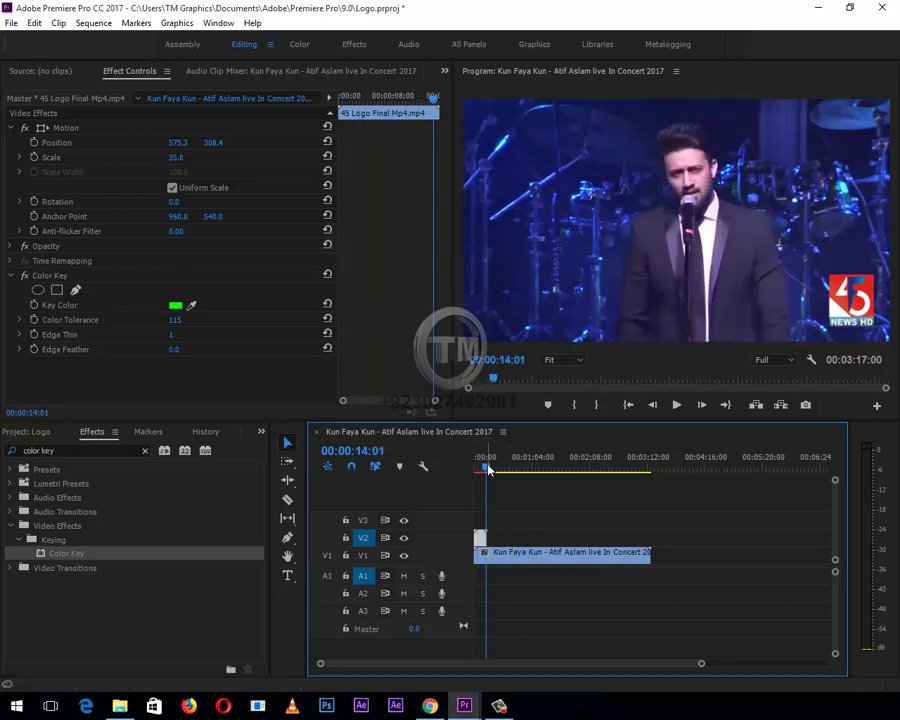
left_click_drag(488, 469, 500, 467)
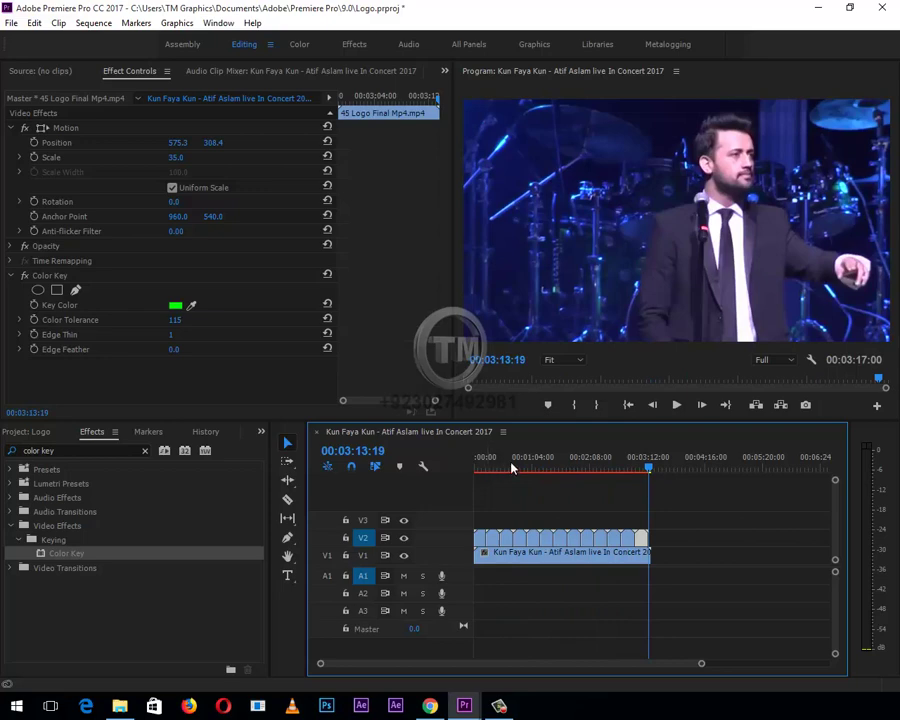
Play and skim the sequence from the start, then maximize the Program Monitor to watch the keyed logo.
left_click(476, 467)
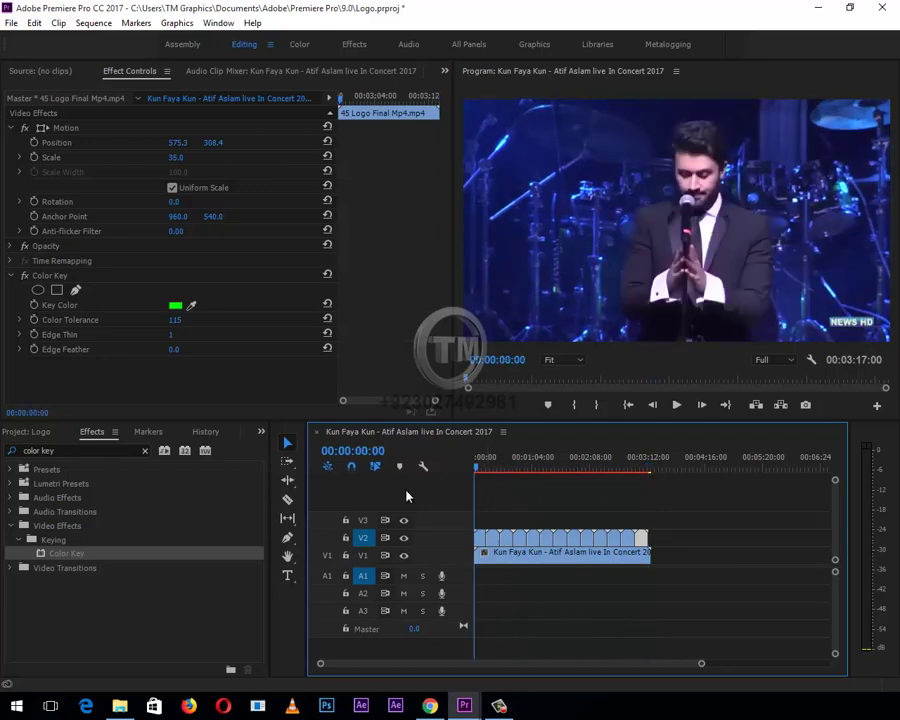
key("space")
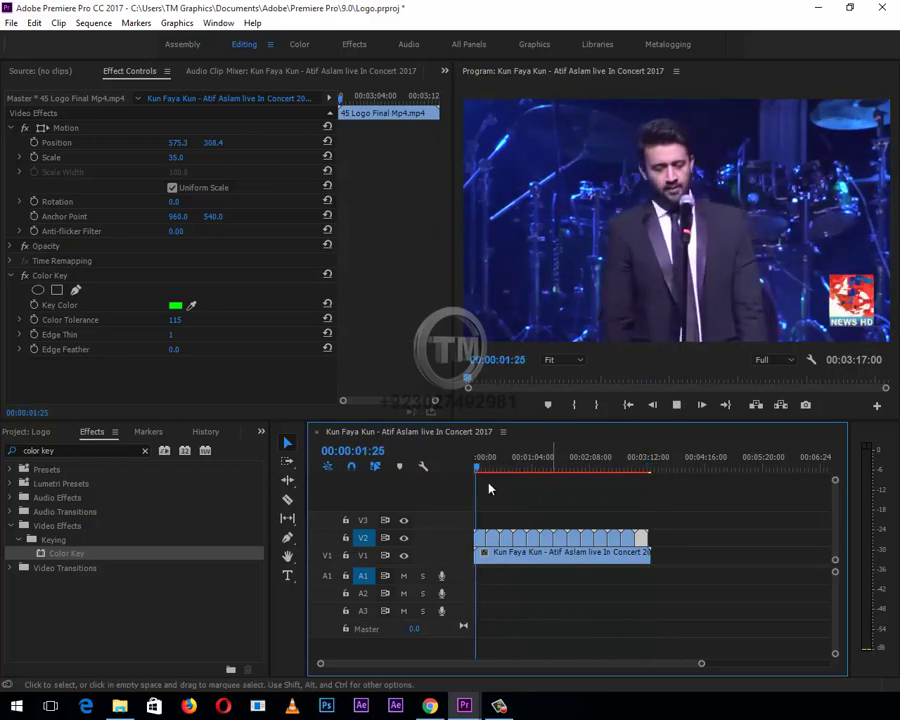
mouse_move(485, 467)
left_mouse_down()
mouse_move(520, 467)
mouse_move(637, 504)
left_mouse_up()
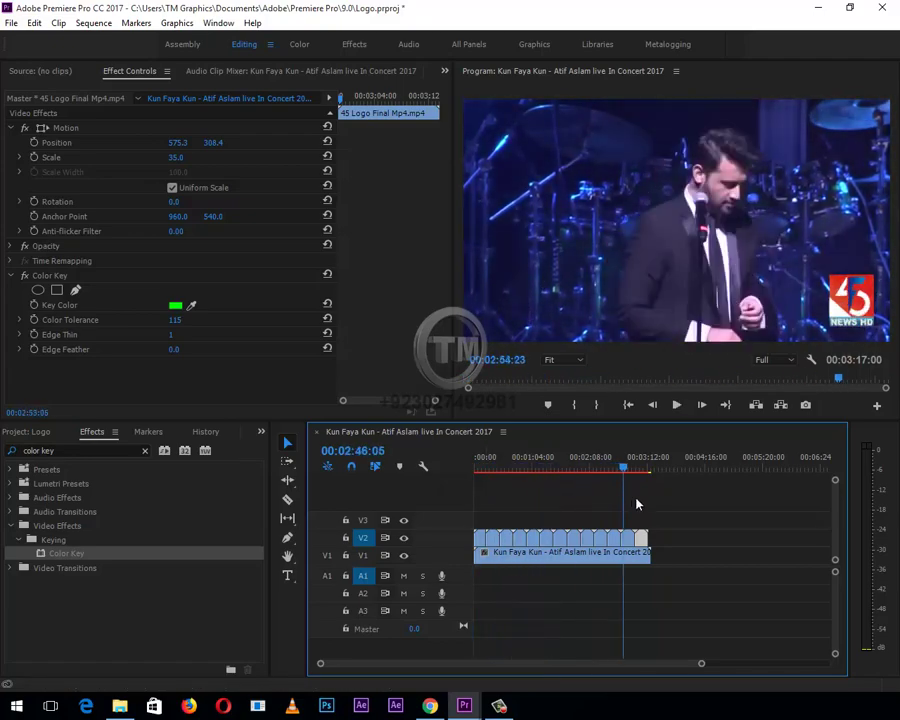
left_click_drag(637, 504, 463, 503)
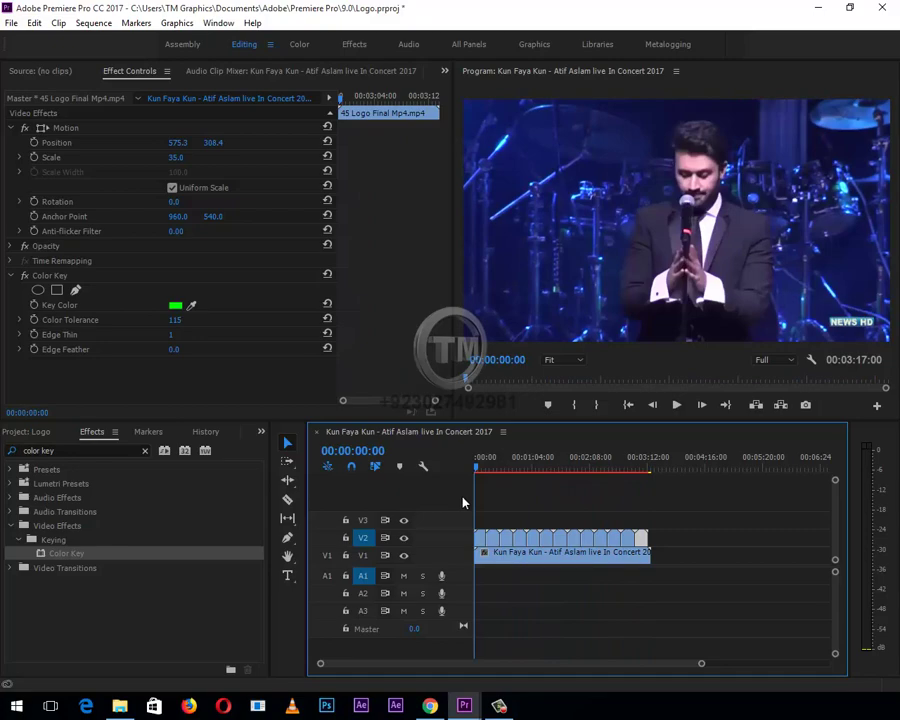
key("space")
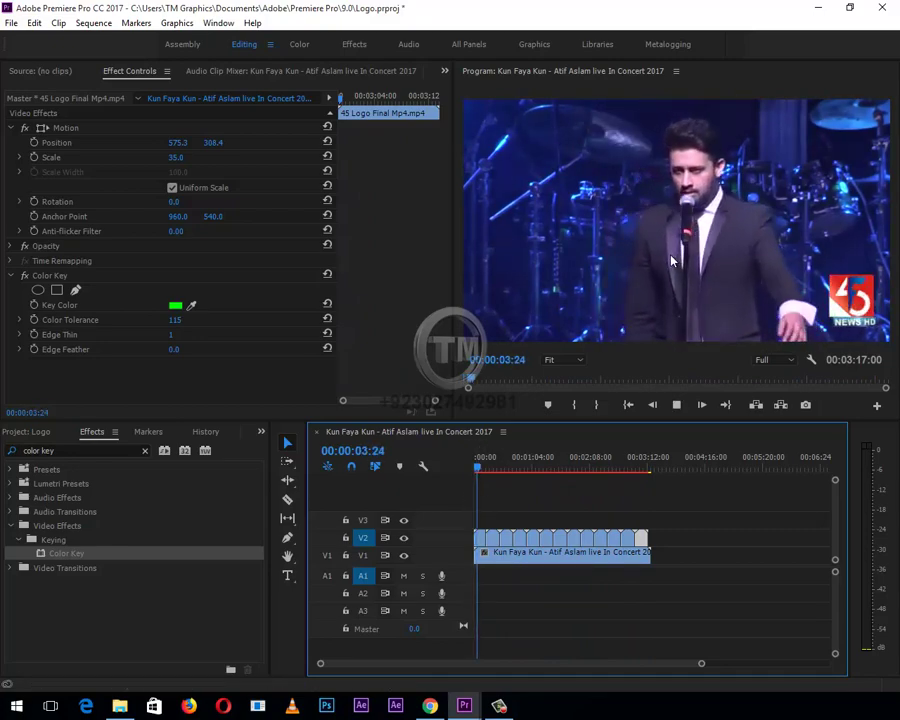
key("grave")
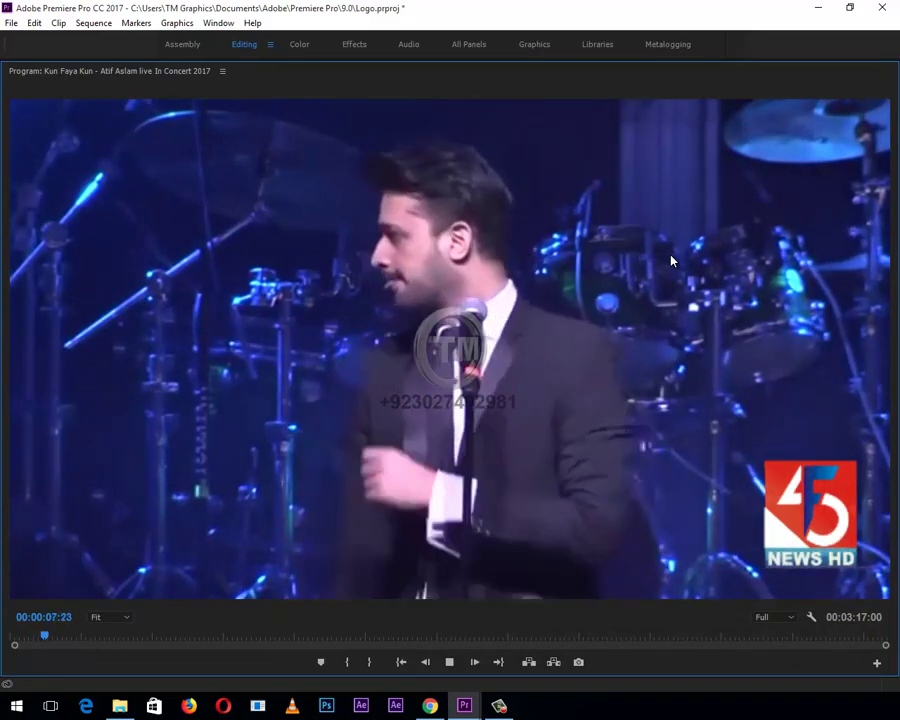
Exit the maximized Program Monitor back to the standard Editing layout during playback.
key("grave")
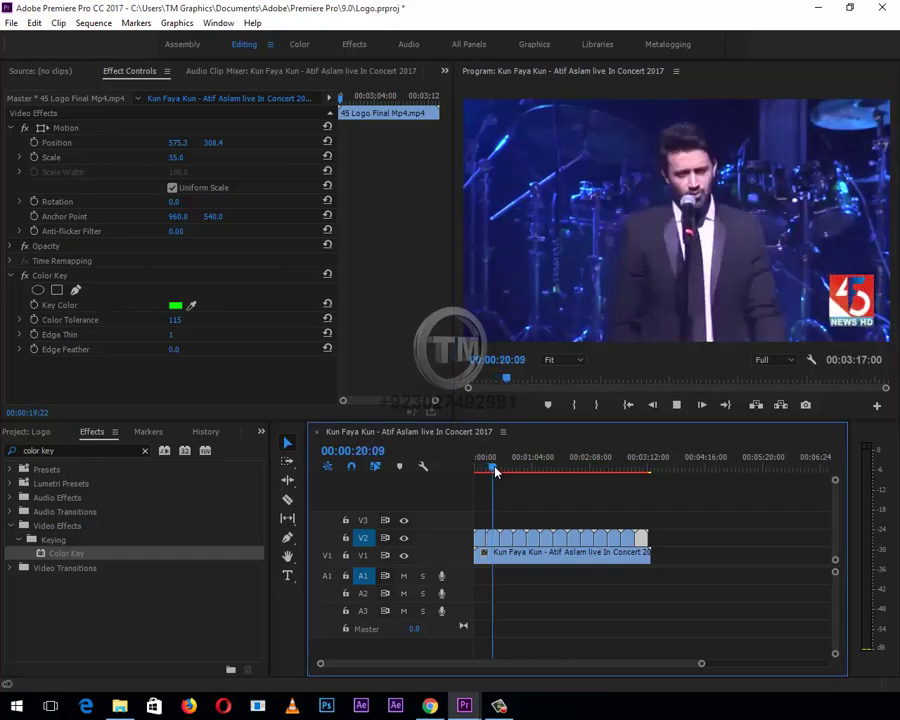
Skim the playhead to about one minute, then near the clip end at 00:03:07:07.
left_click_drag(491, 472, 535, 481)
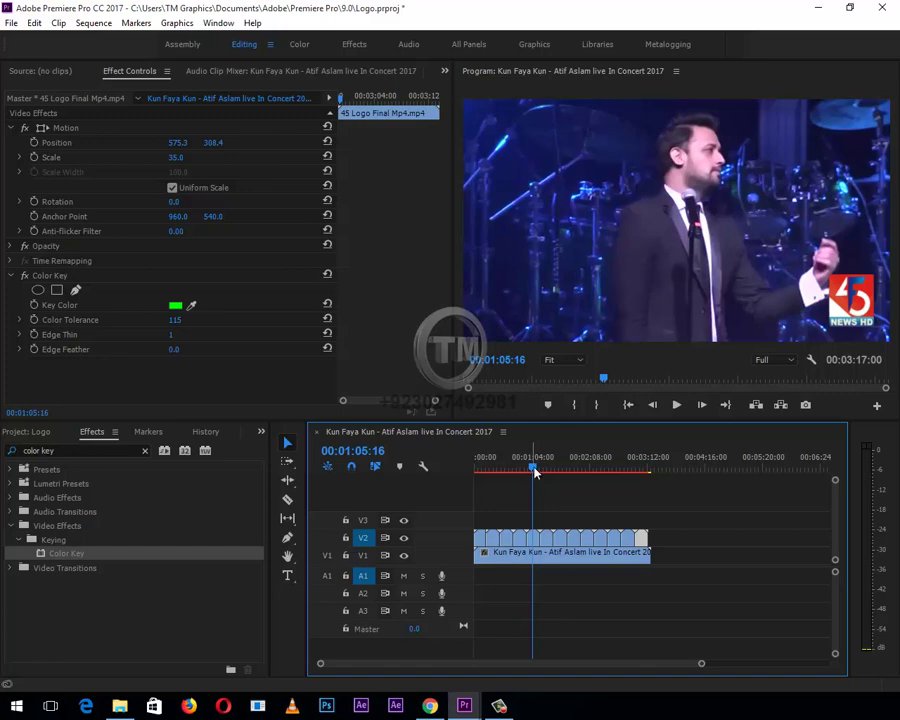
mouse_move(535, 476)
left_mouse_down()
mouse_move(648, 513)
mouse_move(646, 553)
left_mouse_up()
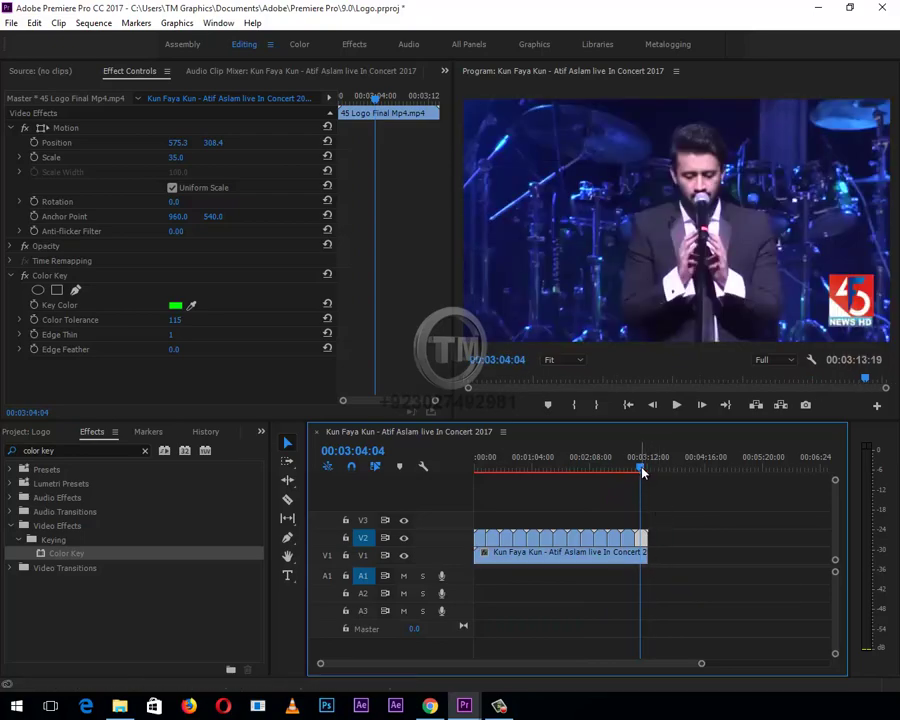
left_click(645, 474)
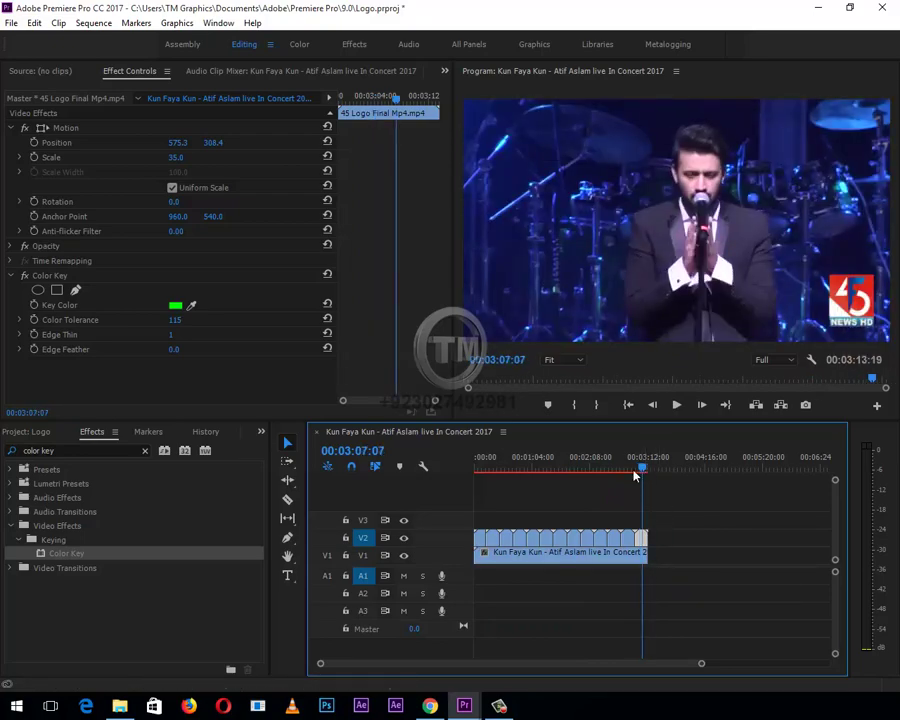